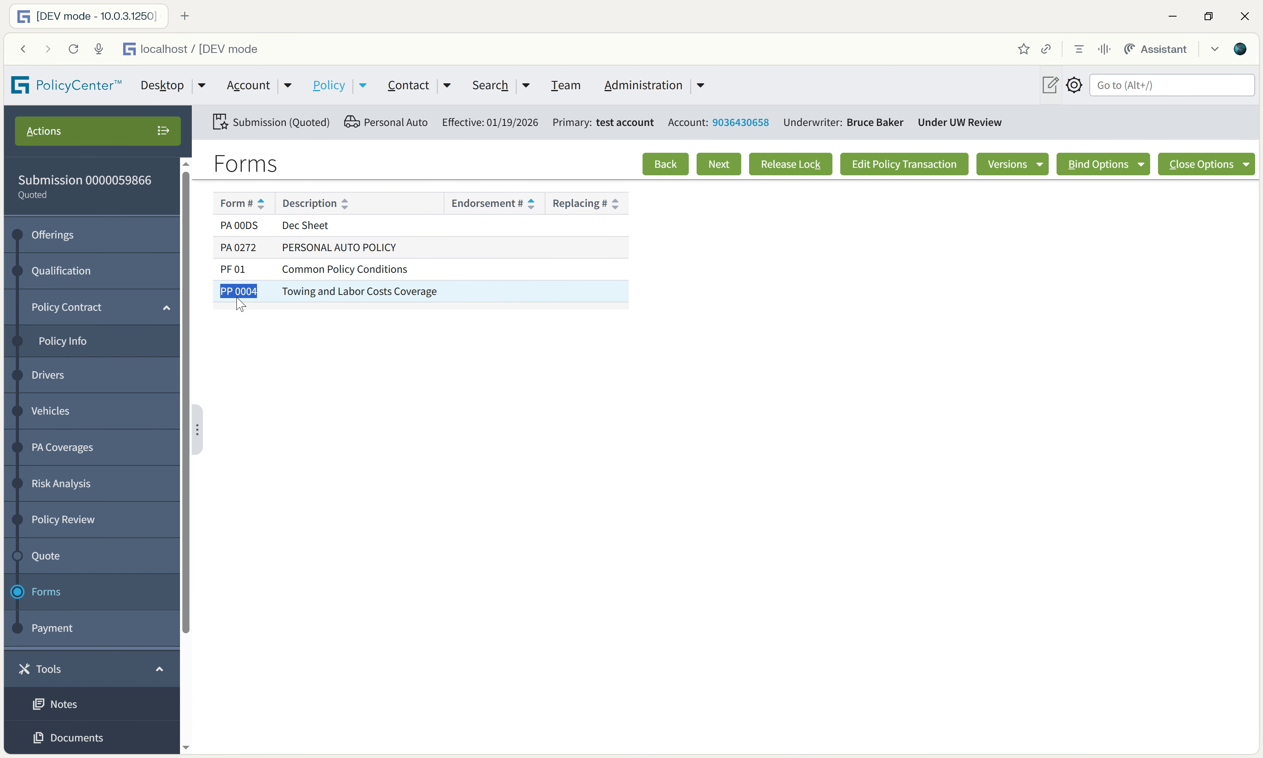
Start a new policy form pattern from the Policy Form Patterns administration page
click(345, 299)
triple_click(345, 299)
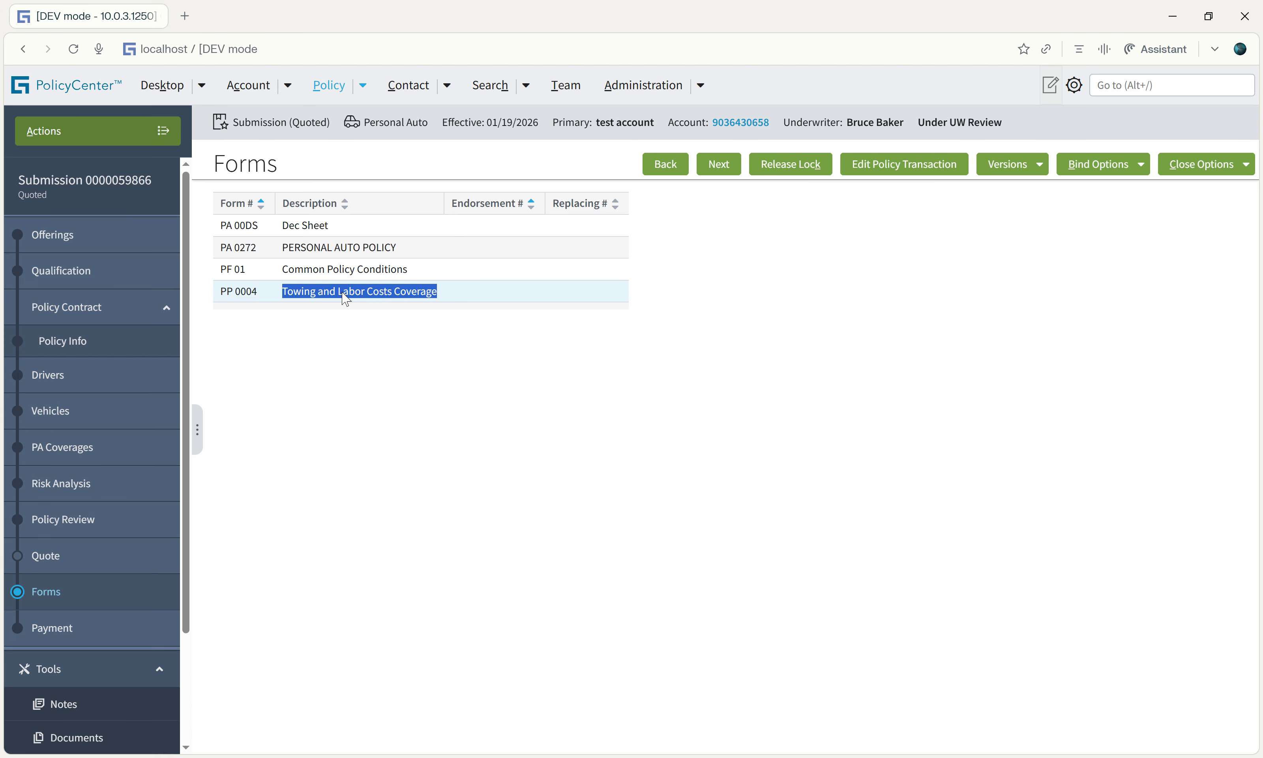
click(698, 93)
mouse_move(666, 177)
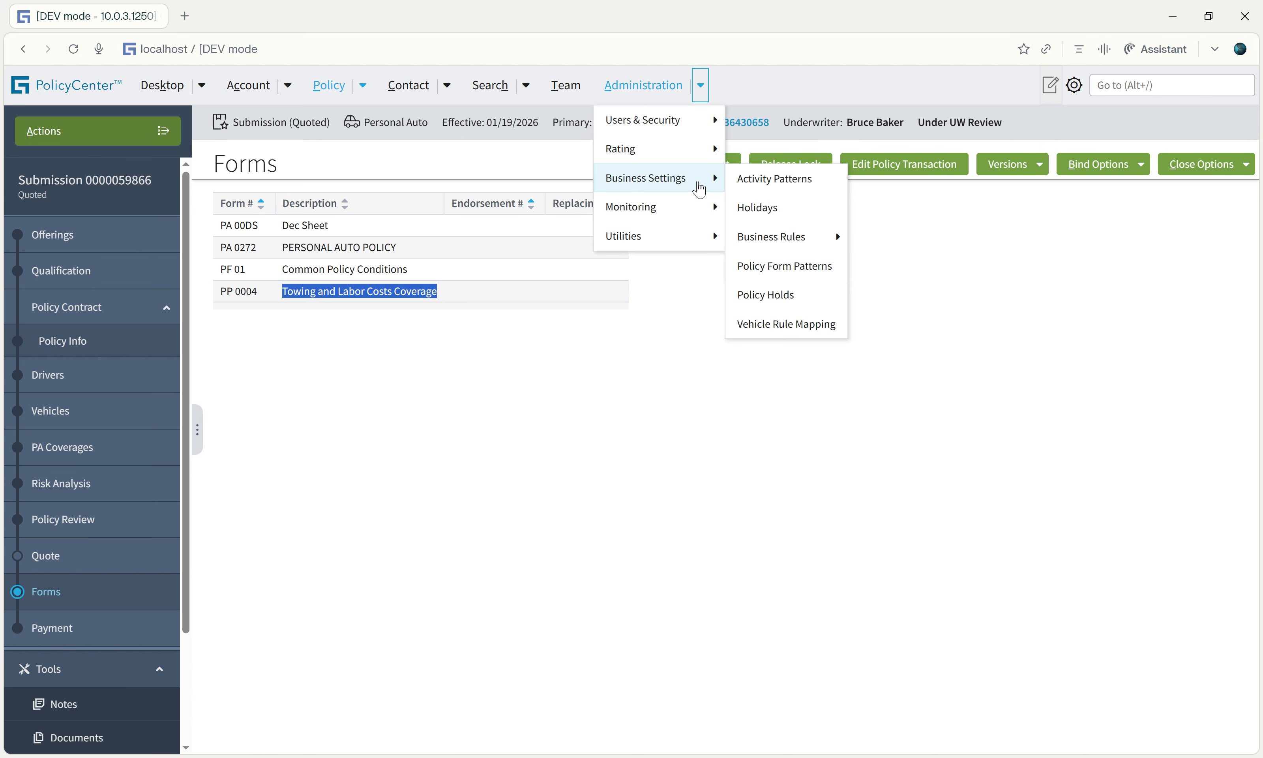
click(810, 264)
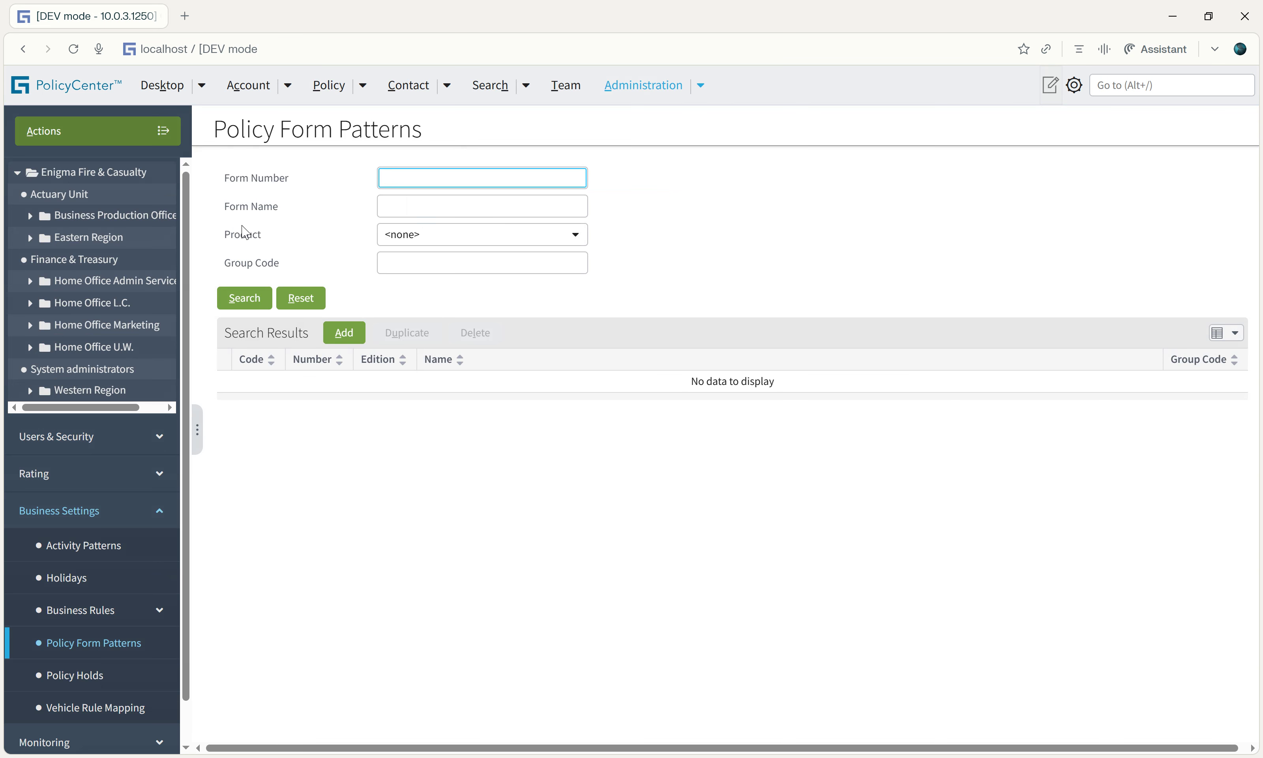
click(359, 340)
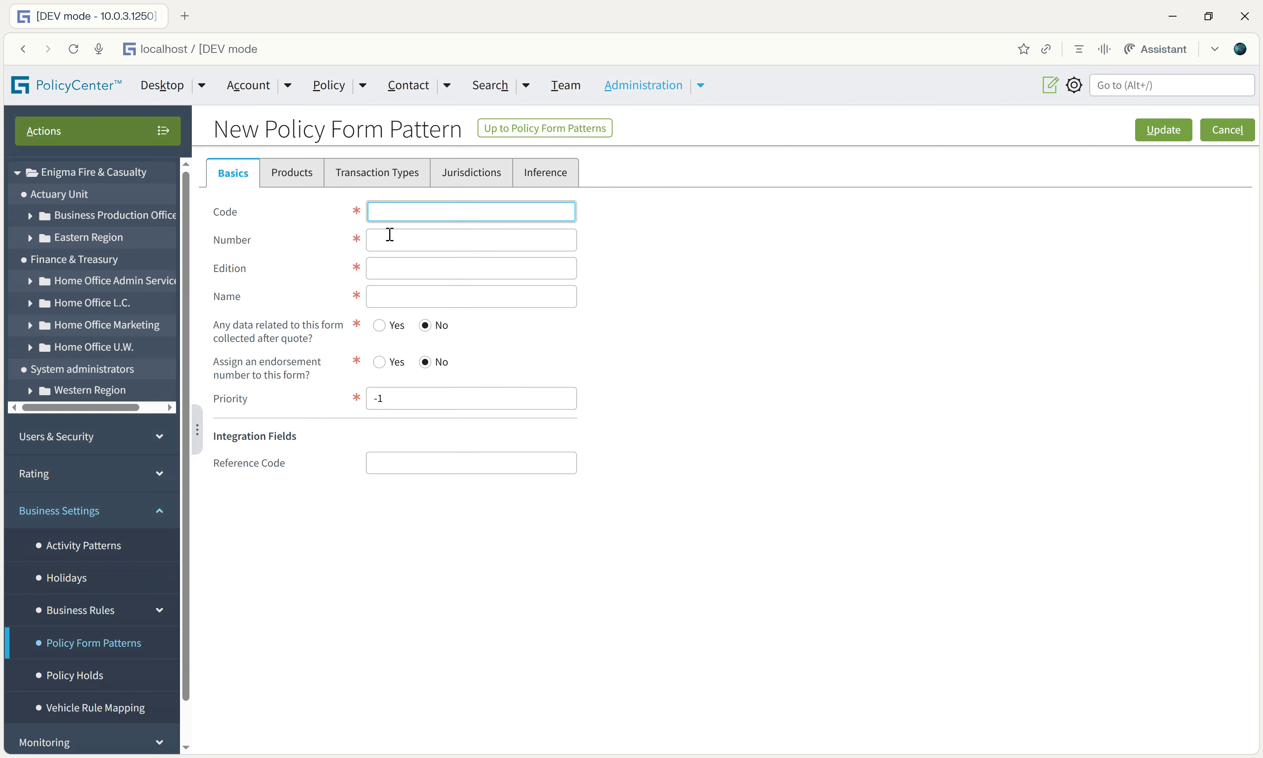
Examine the new pattern's basic fields: code, number, edition, name, the data-collection and endorsement number questions, and priority
click(388, 236)
click(404, 207)
click(396, 239)
click(392, 264)
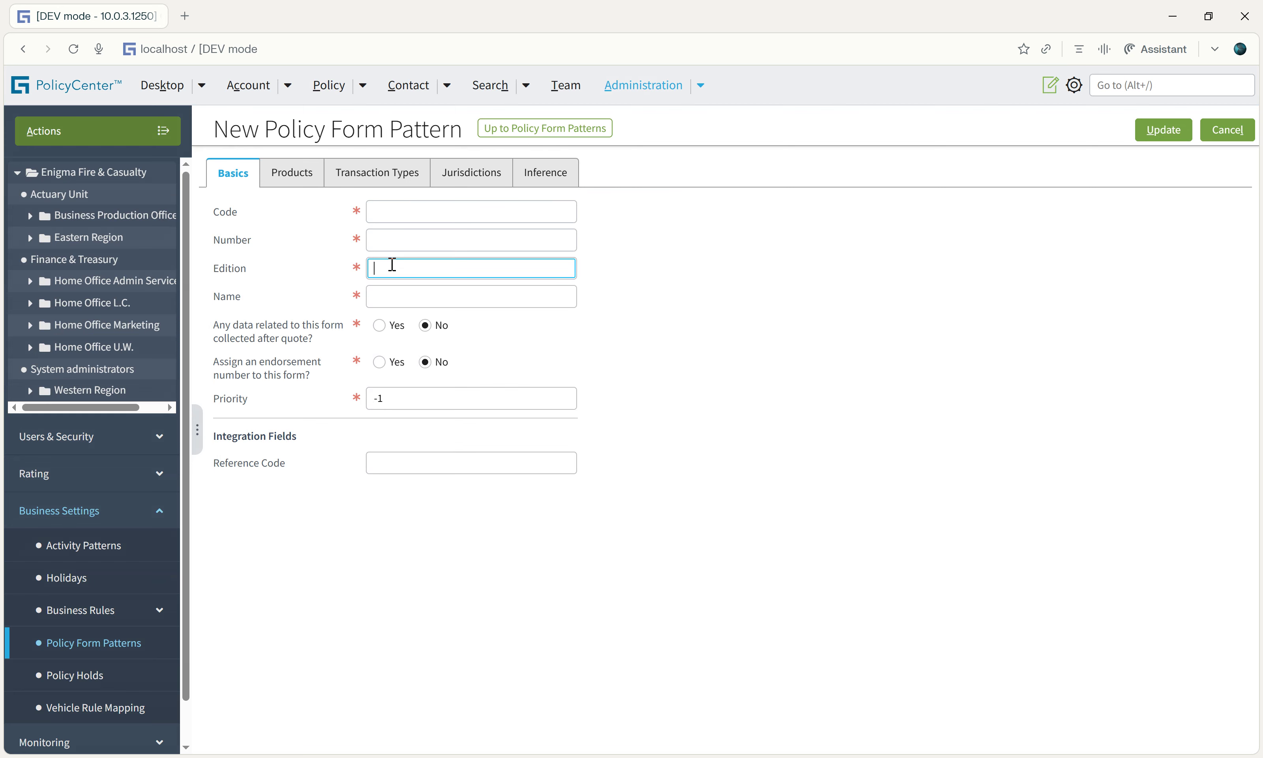
double_click(234, 213)
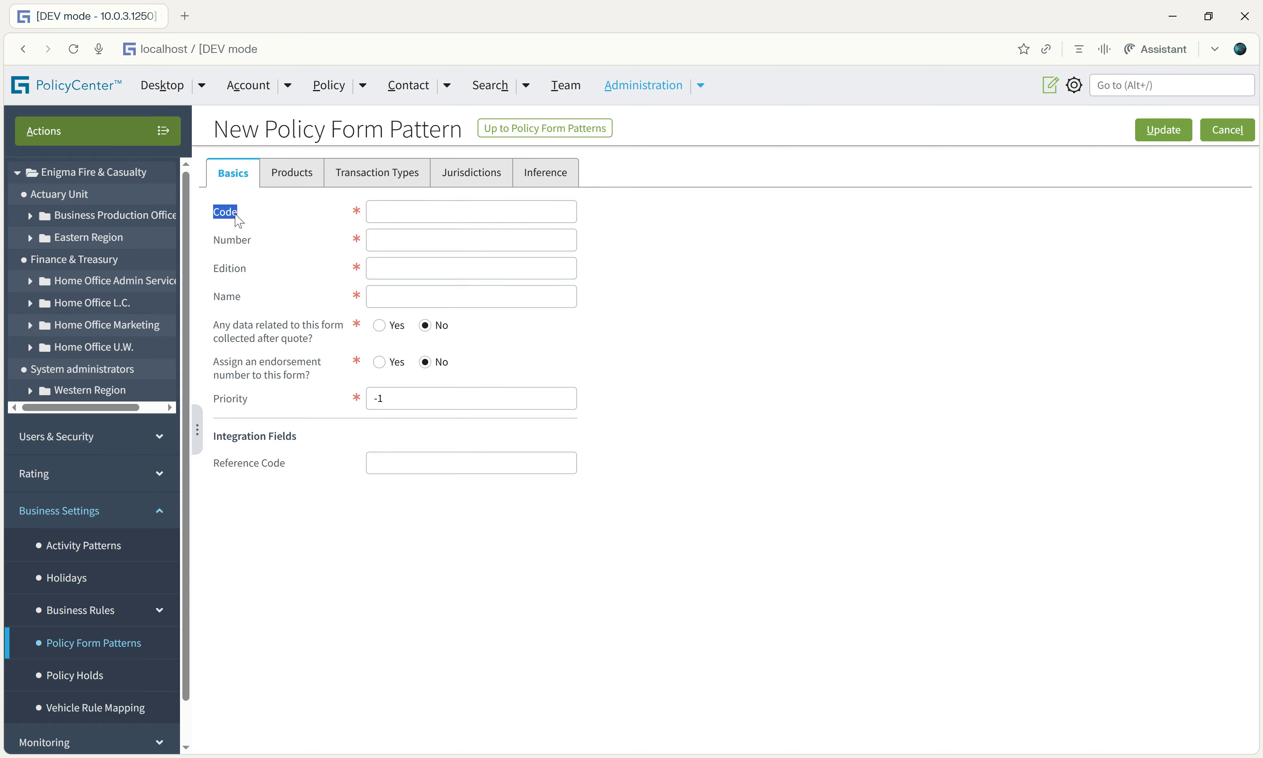
click(429, 216)
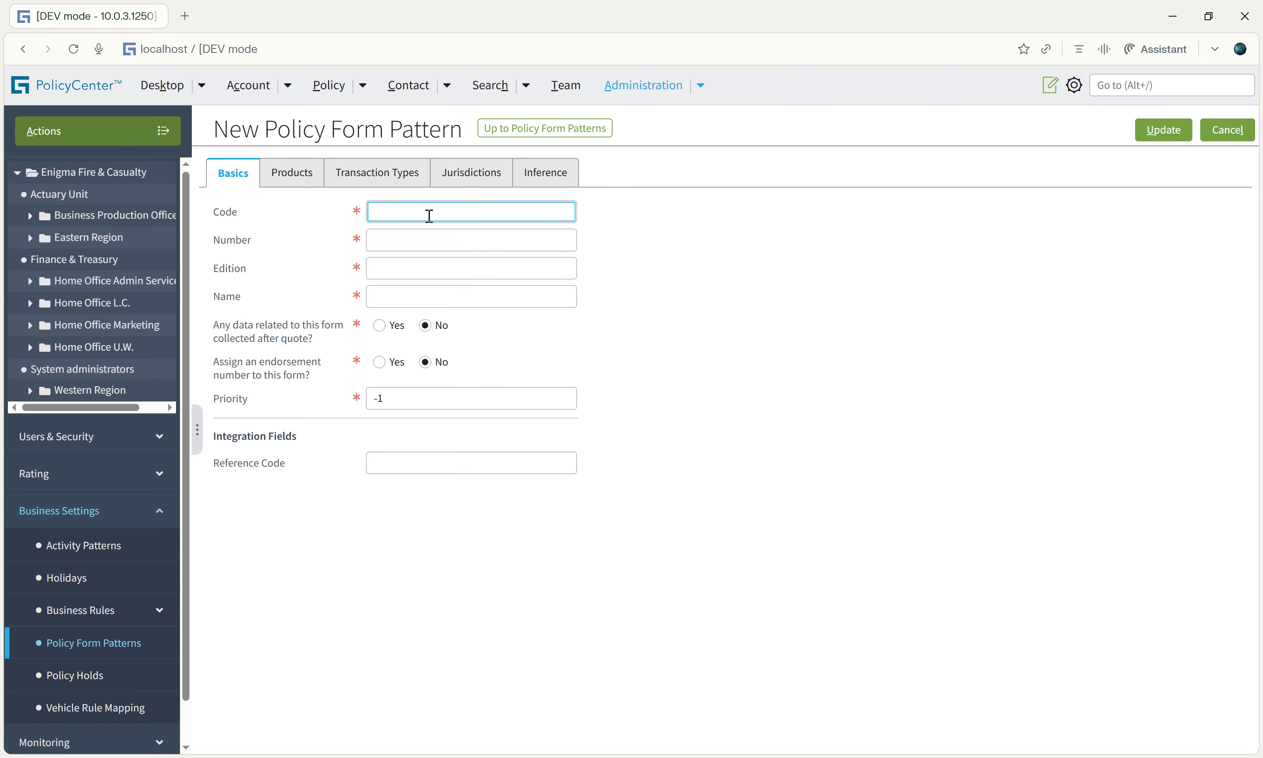
double_click(221, 245)
click(221, 268)
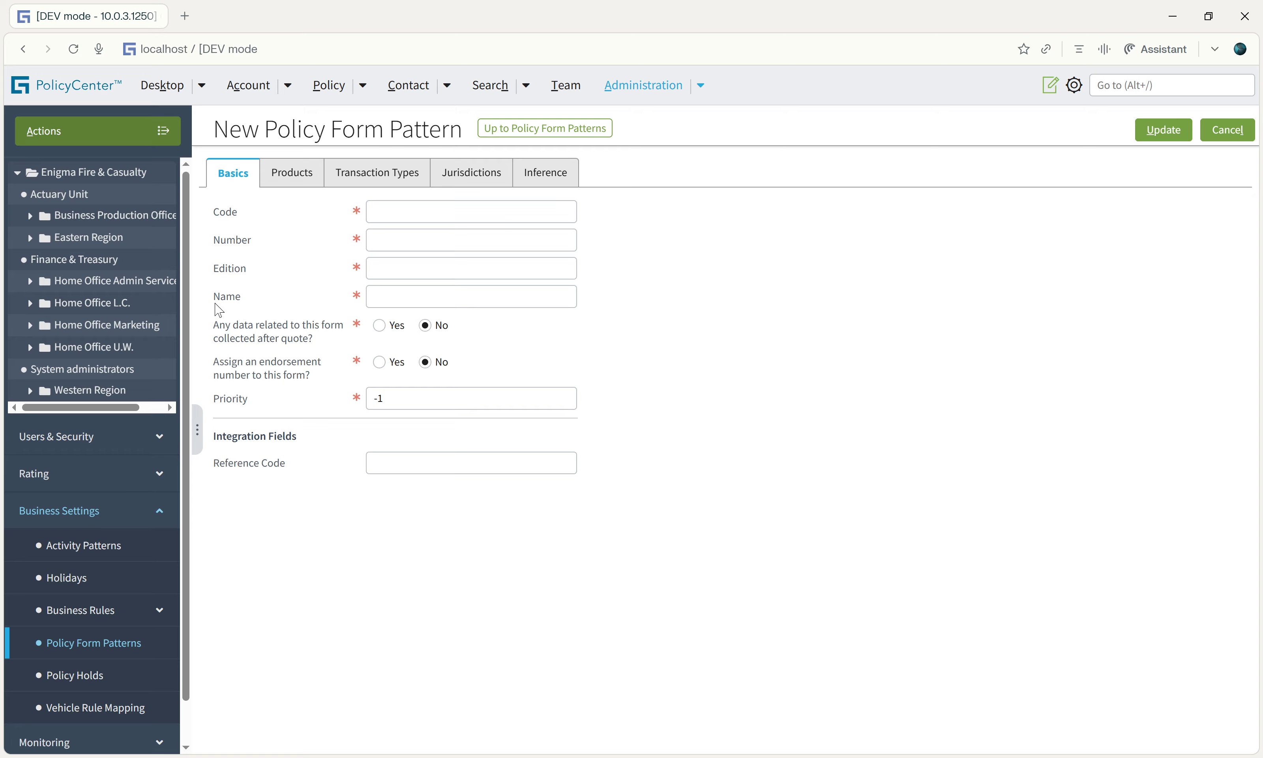
double_click(225, 297)
drag(214, 326, 479, 358)
click(358, 340)
drag(214, 326, 475, 338)
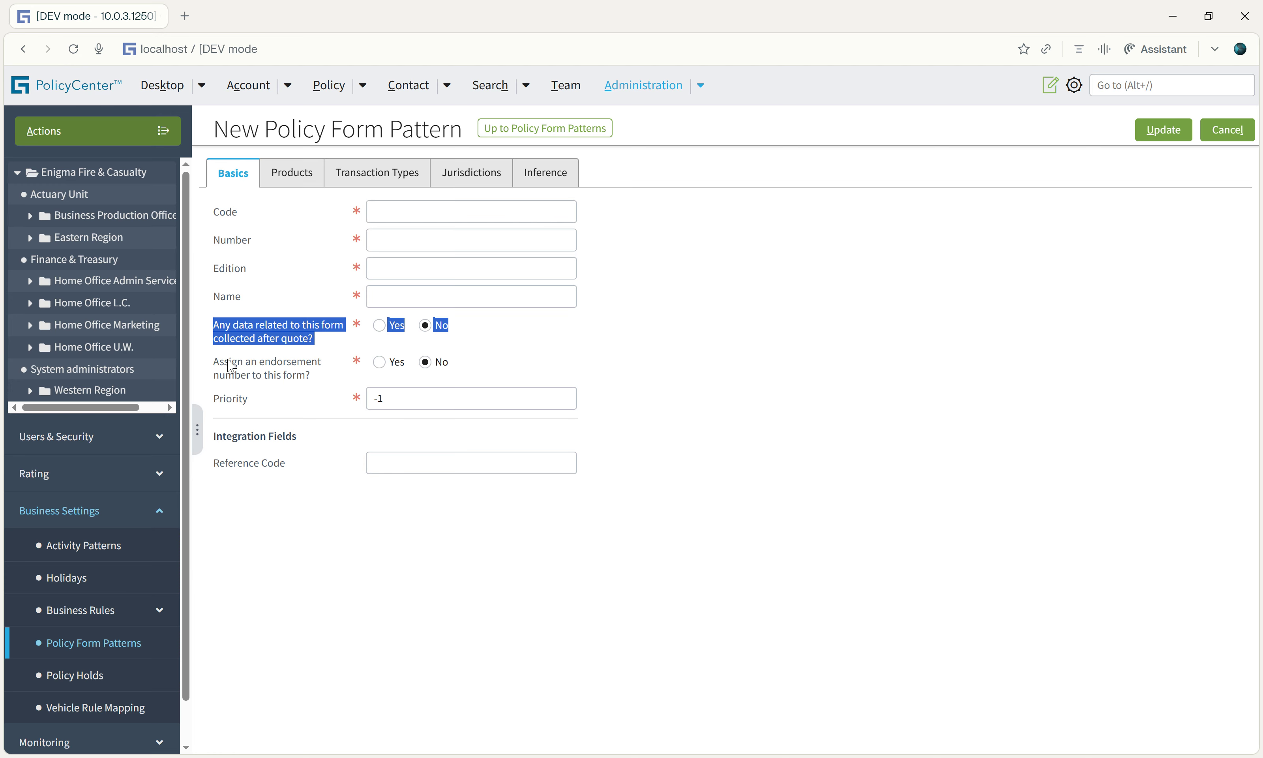
click(439, 331)
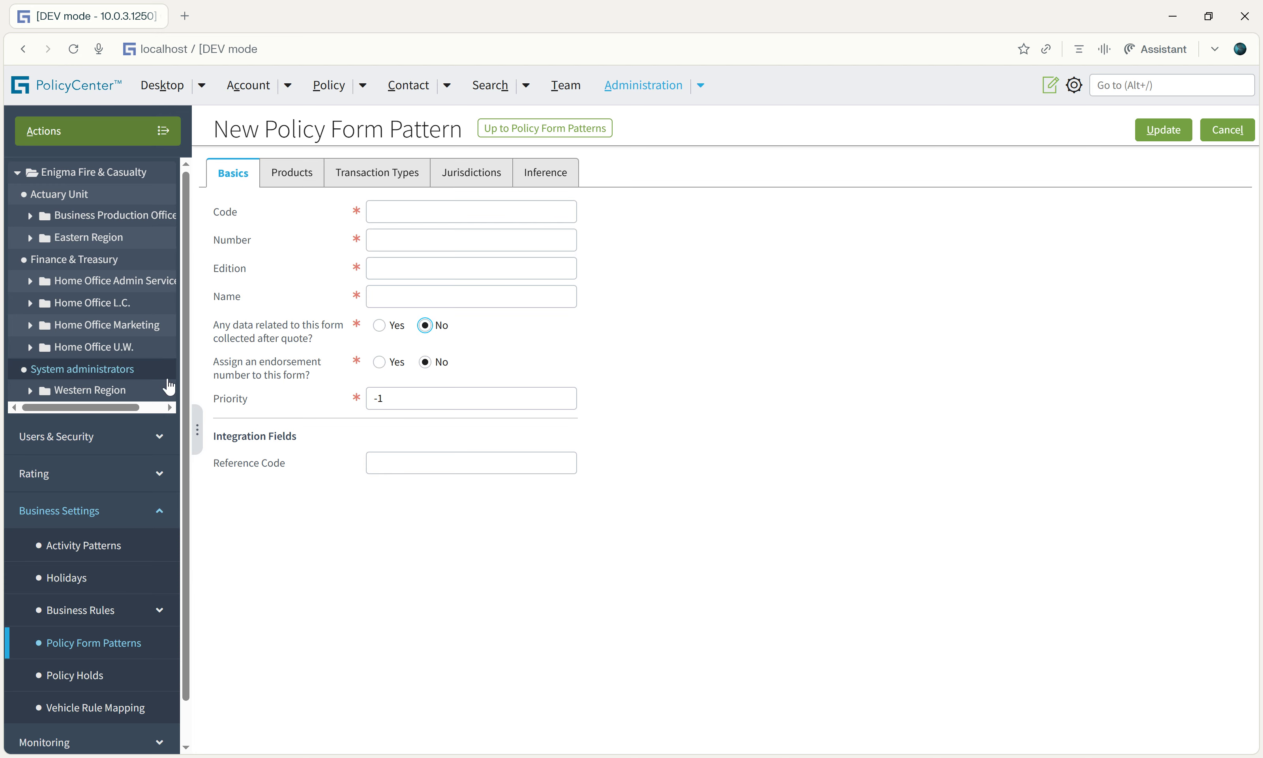
drag(215, 359, 322, 382)
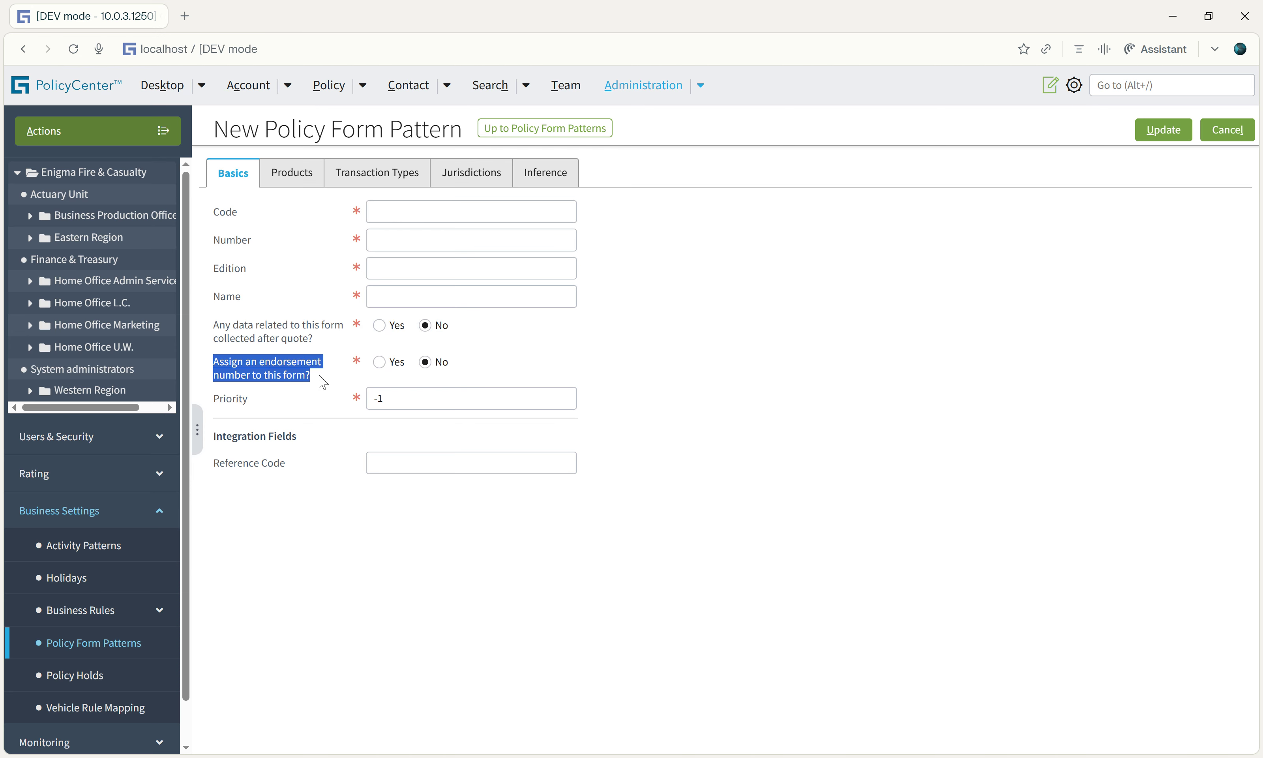
double_click(243, 403)
click(402, 398)
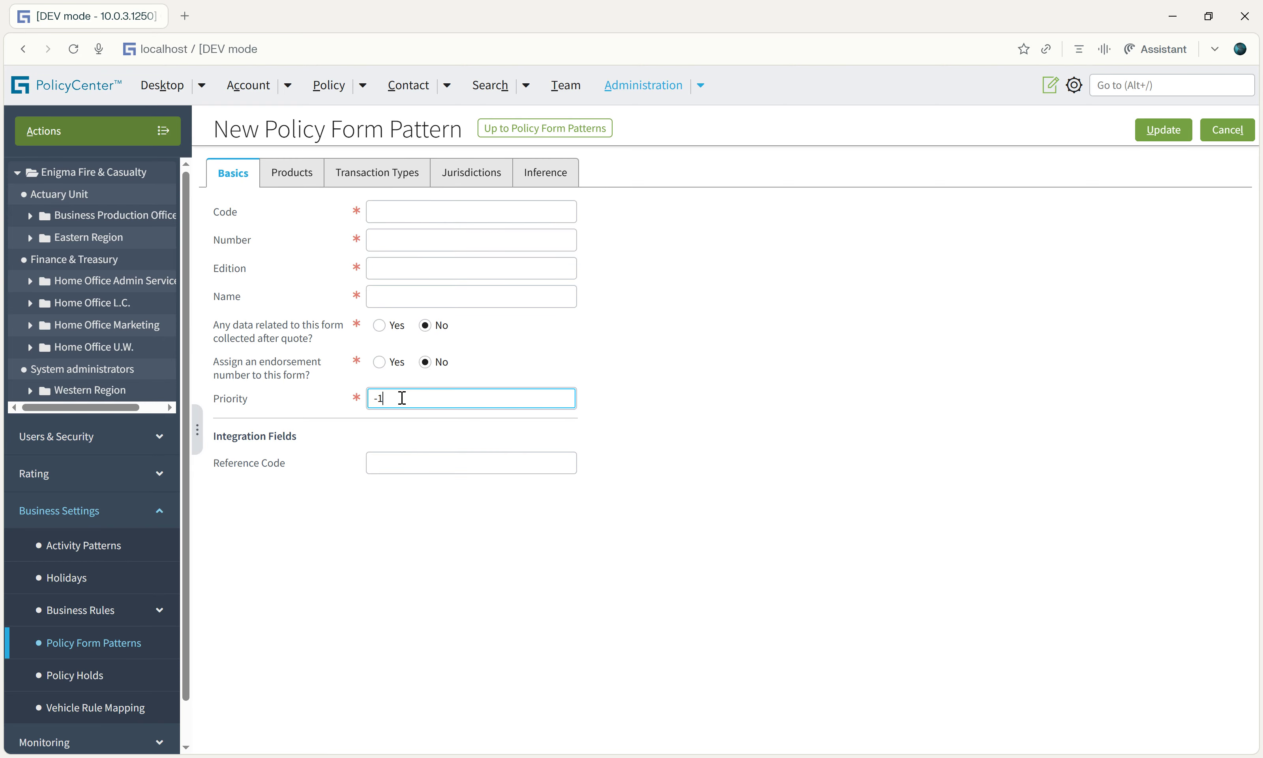
Add Commercial Auto and Personal Auto to the form pattern's products
click(310, 177)
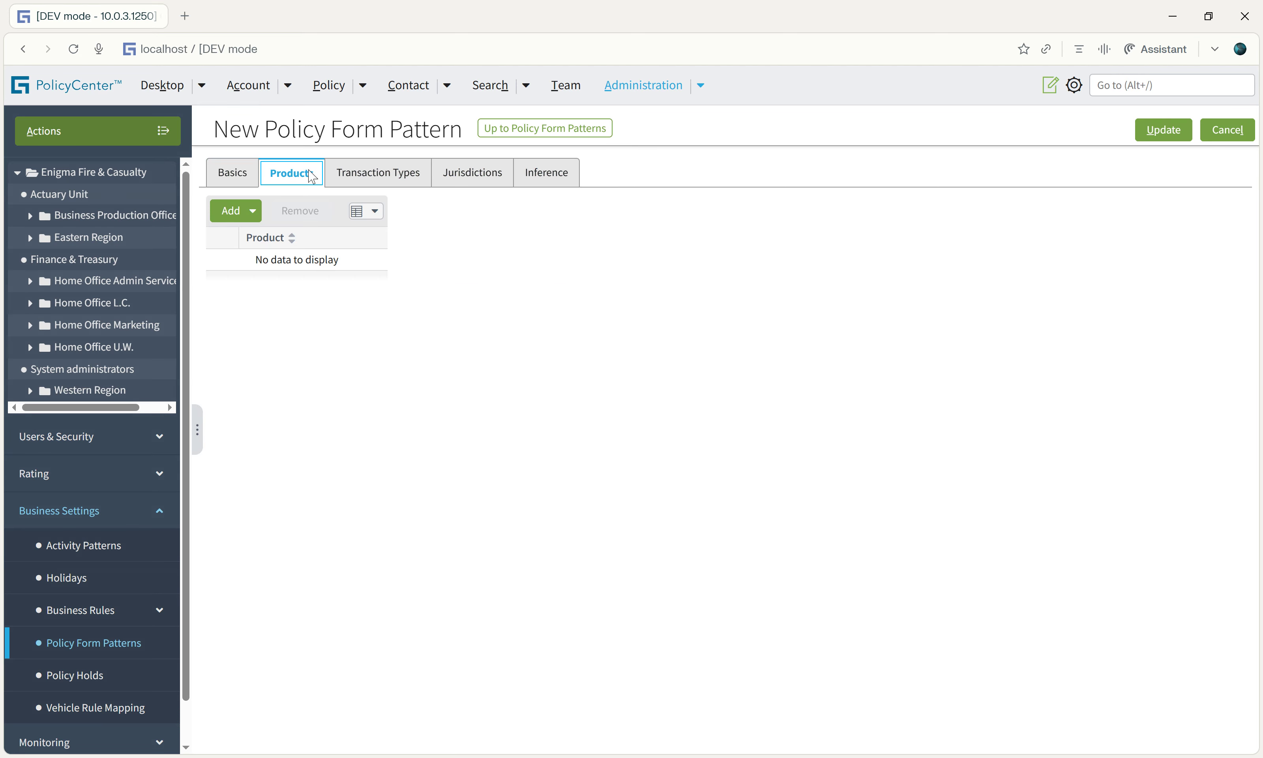
click(251, 210)
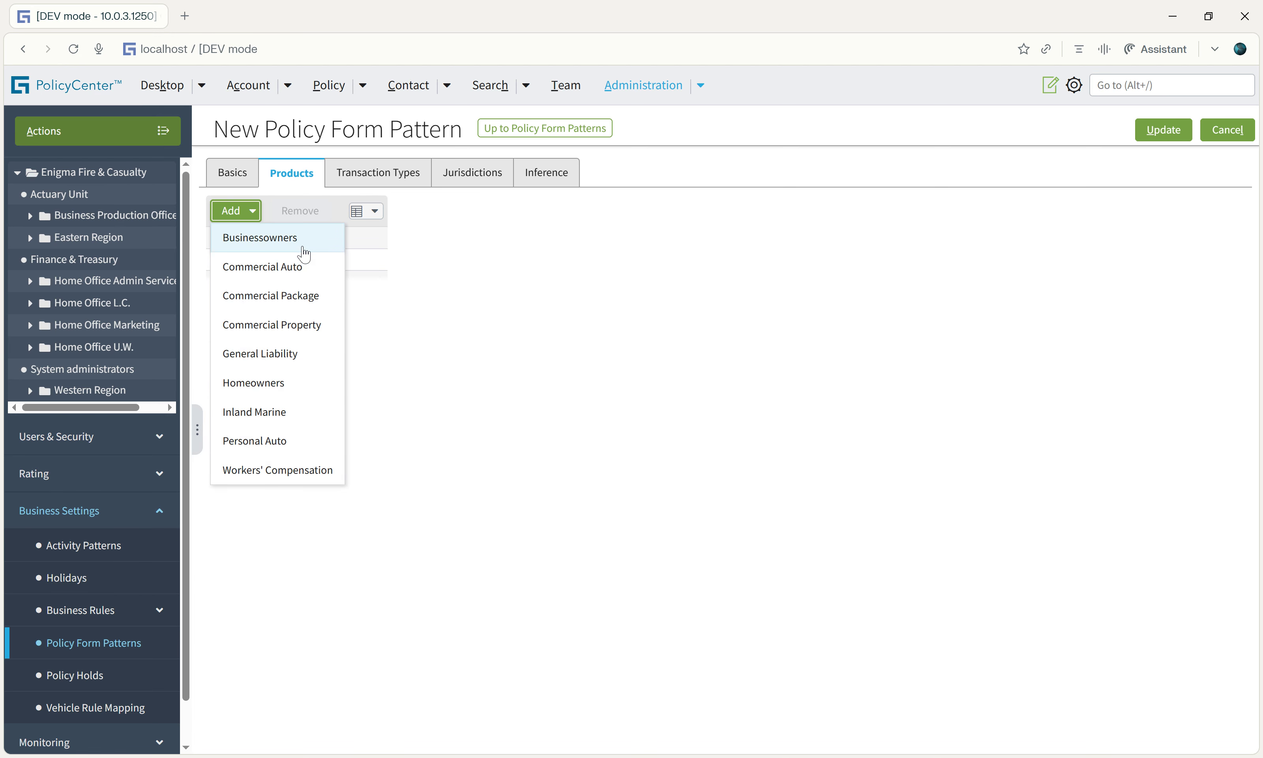
click(287, 267)
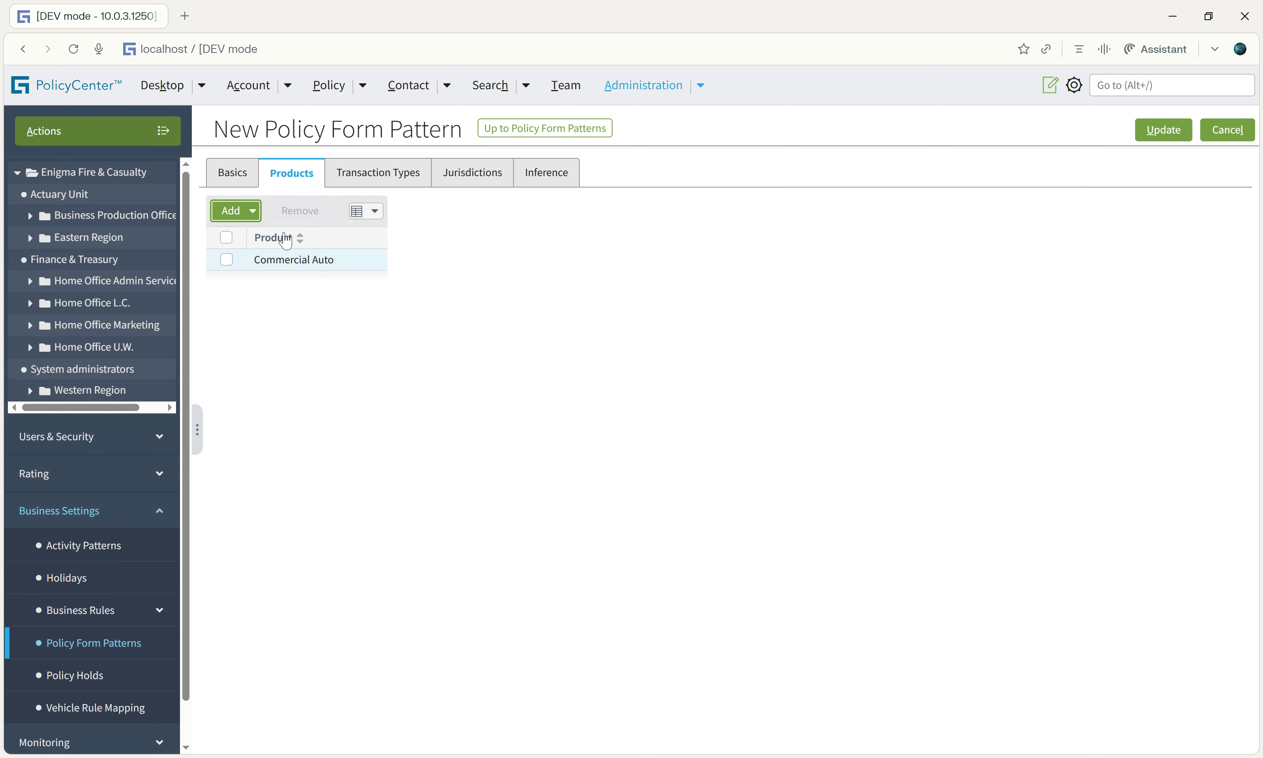
click(252, 210)
click(251, 413)
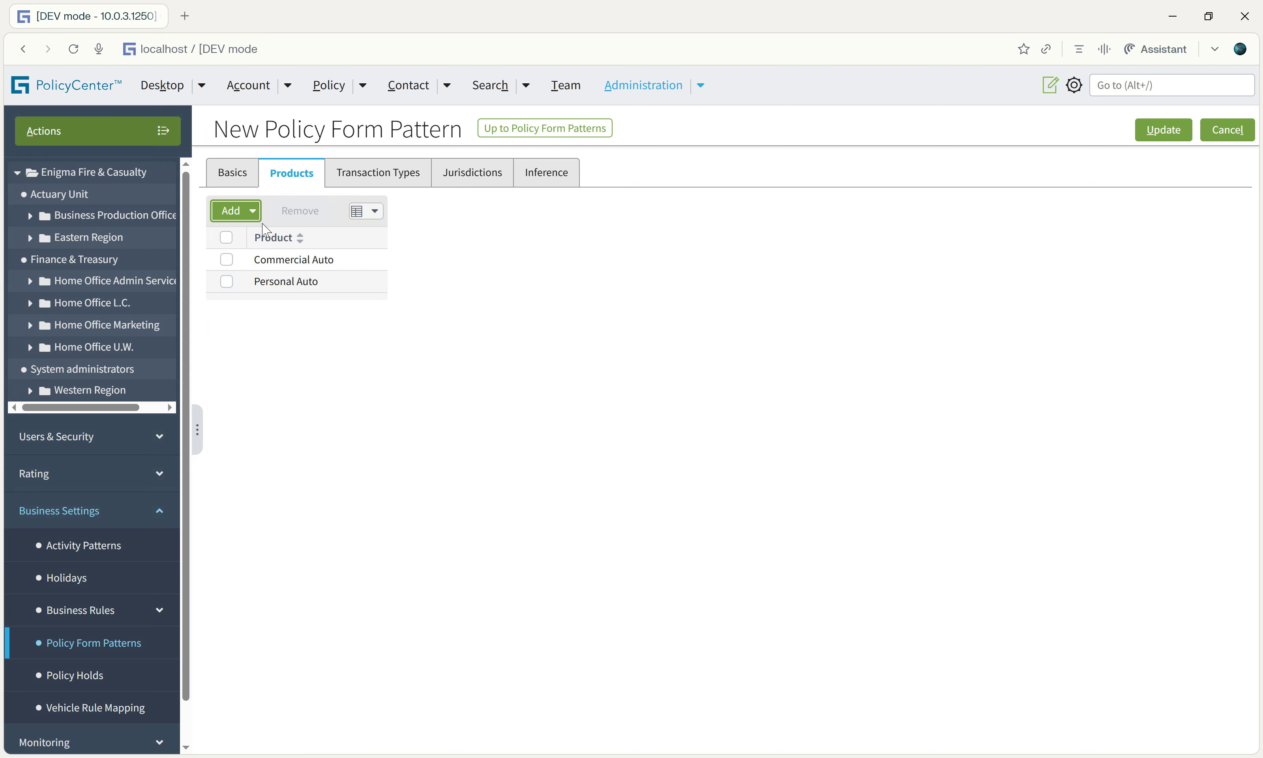
Remove Commercial Auto from the form pattern's product list
click(226, 259)
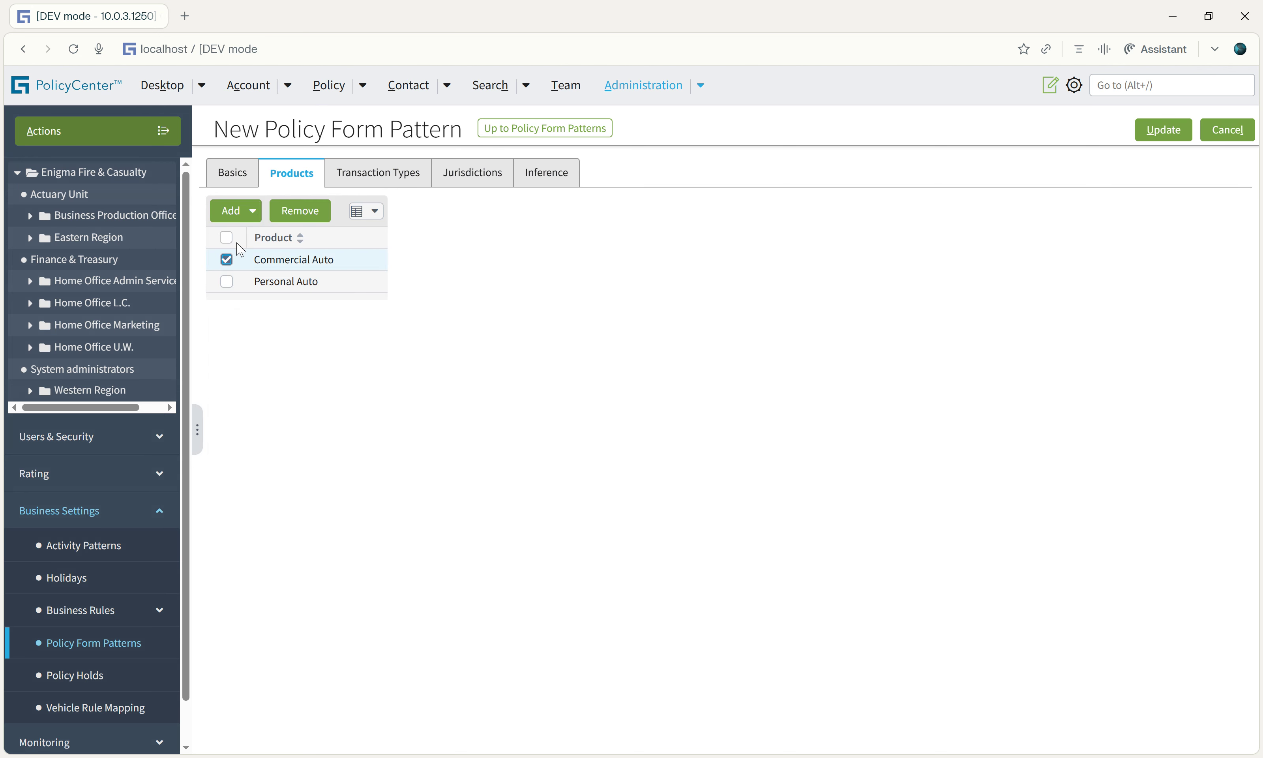
click(307, 213)
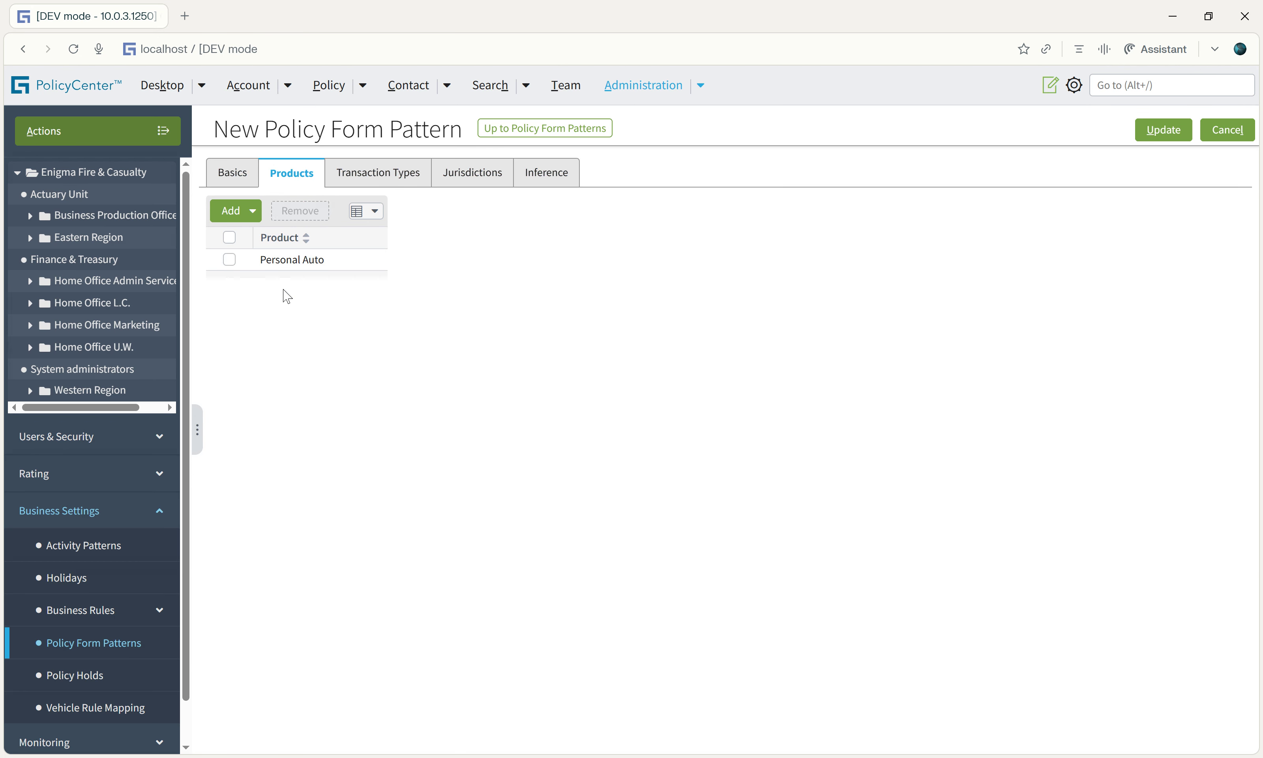
triple_click(296, 259)
Review the policy transaction types that can be added to the form pattern
click(360, 181)
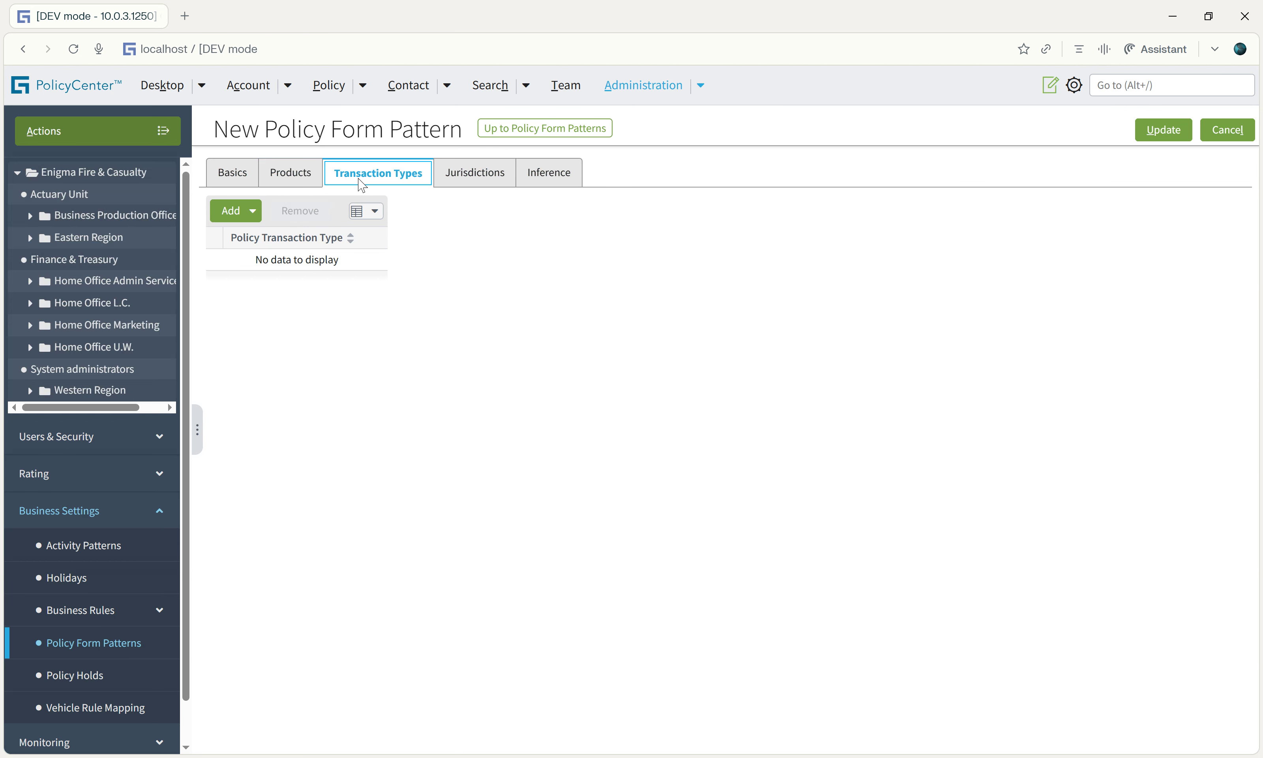
click(257, 219)
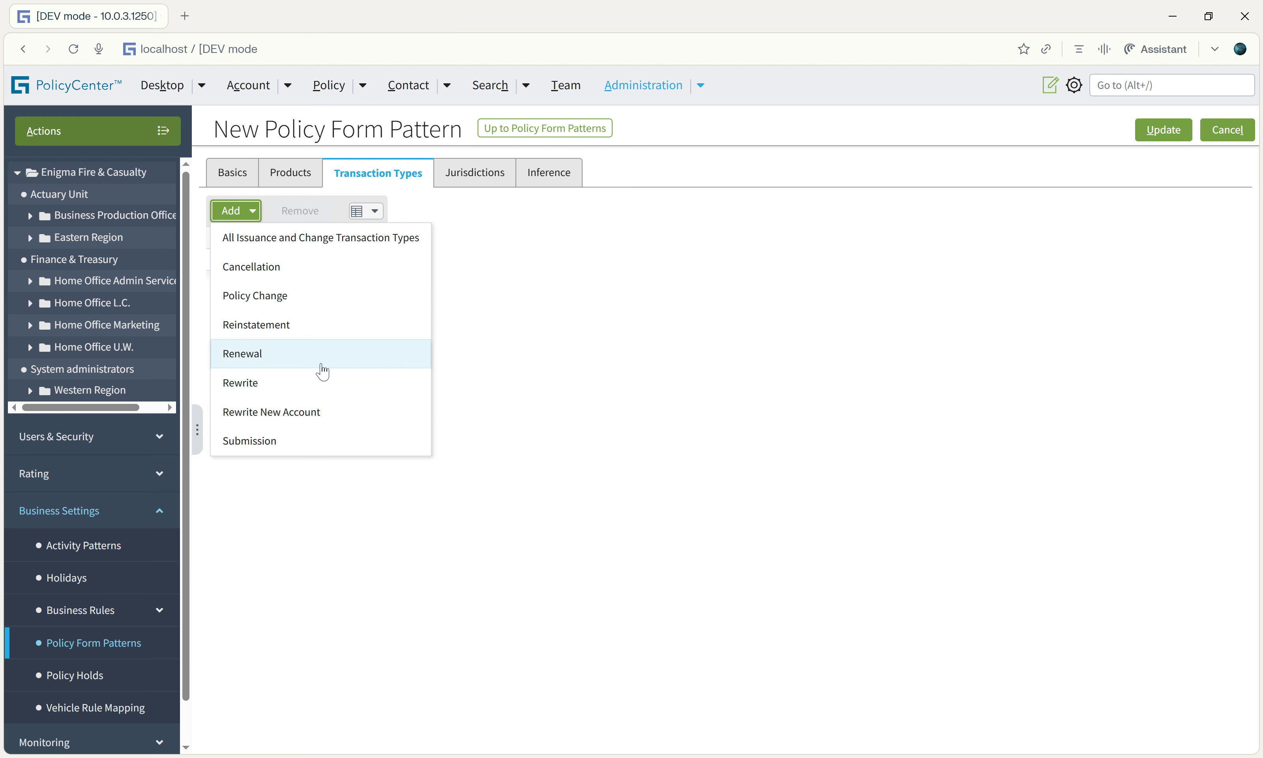
click(512, 302)
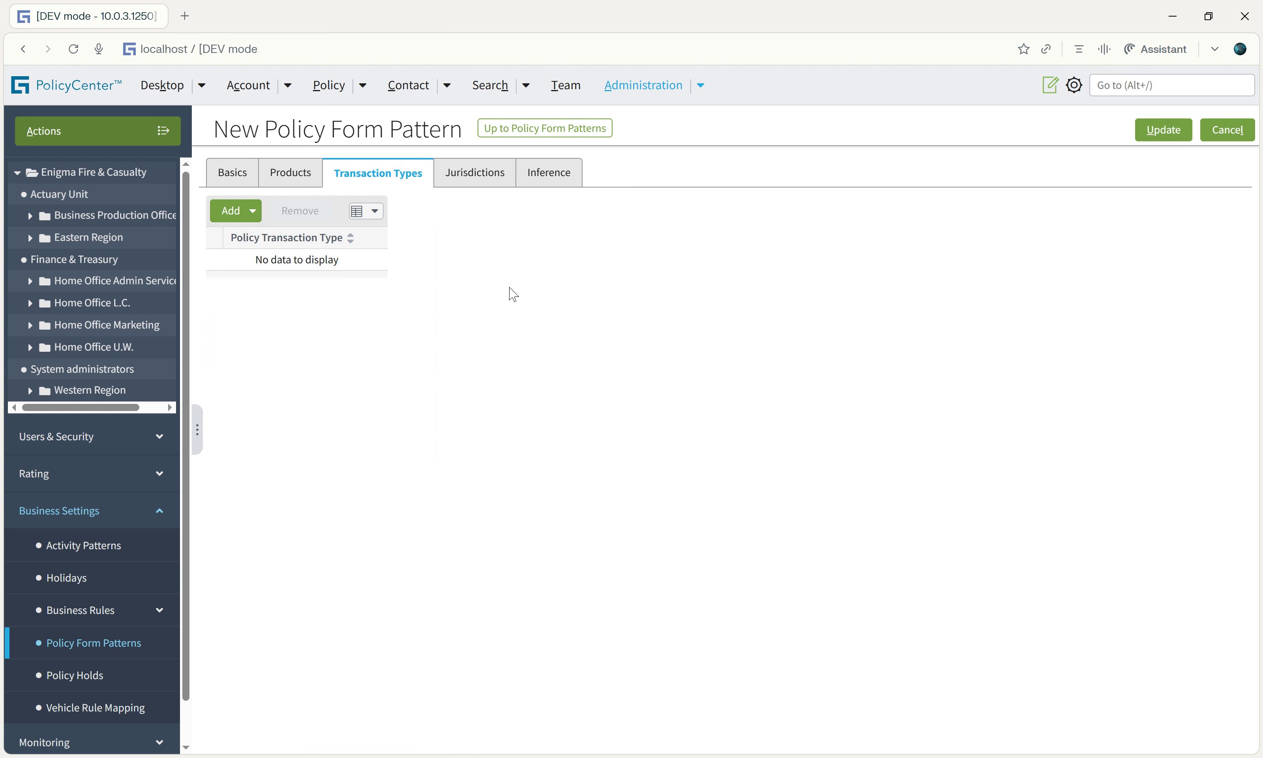
Set the availability row's jurisdiction to Arizona and look through the end date and UW Company options
click(476, 175)
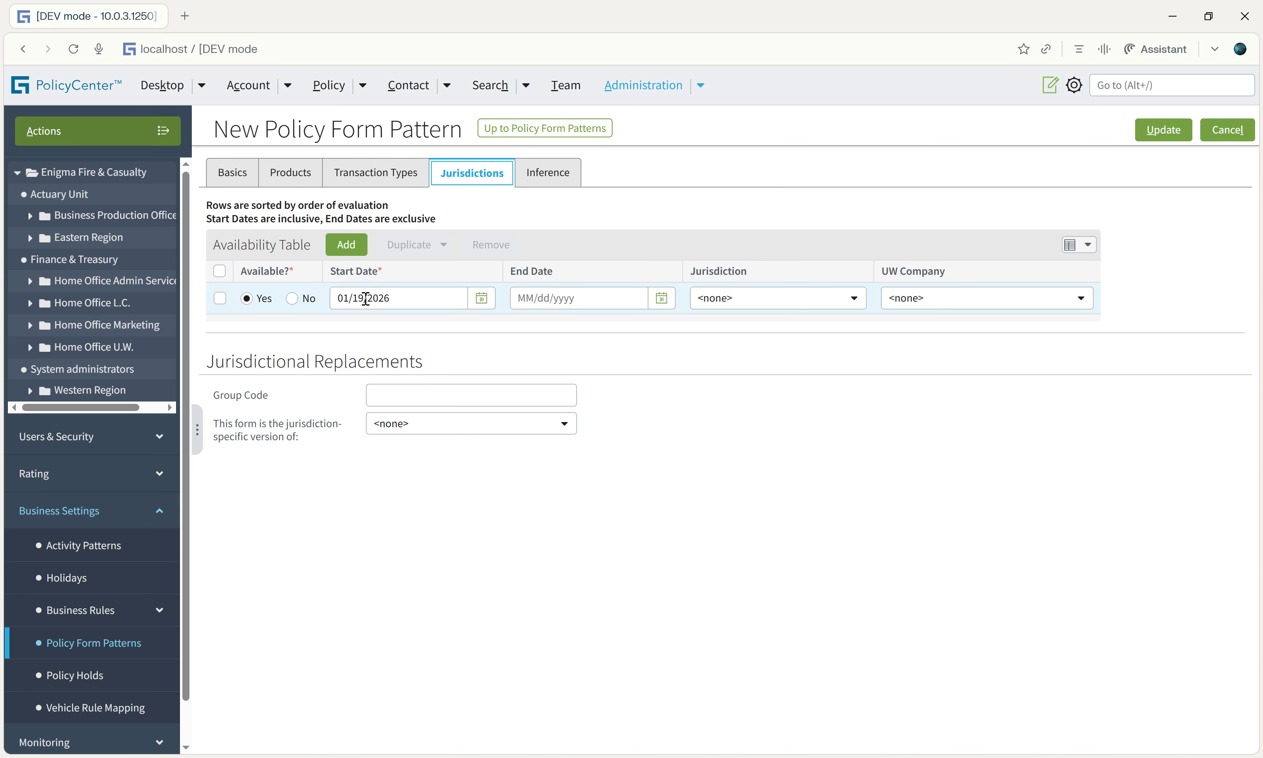
click(779, 299)
scroll(752, 483, down, 20)
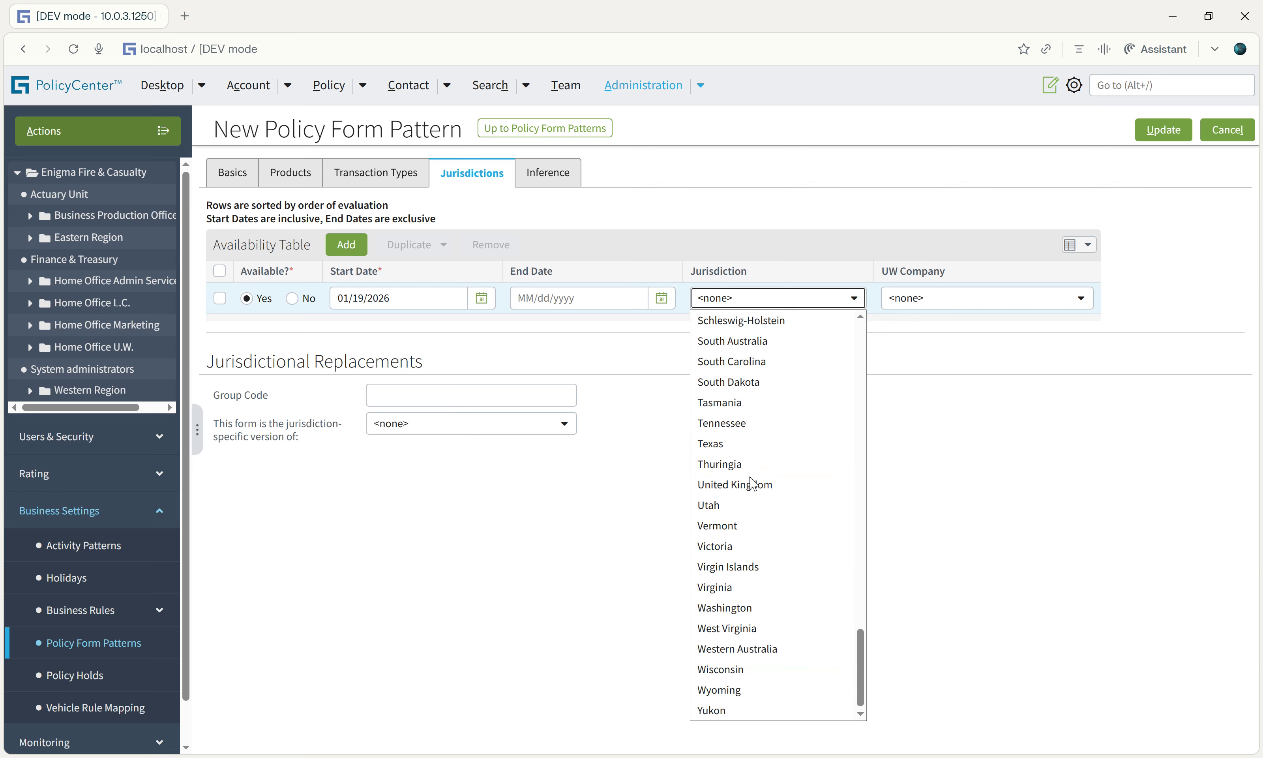
scroll(752, 483, up, 20)
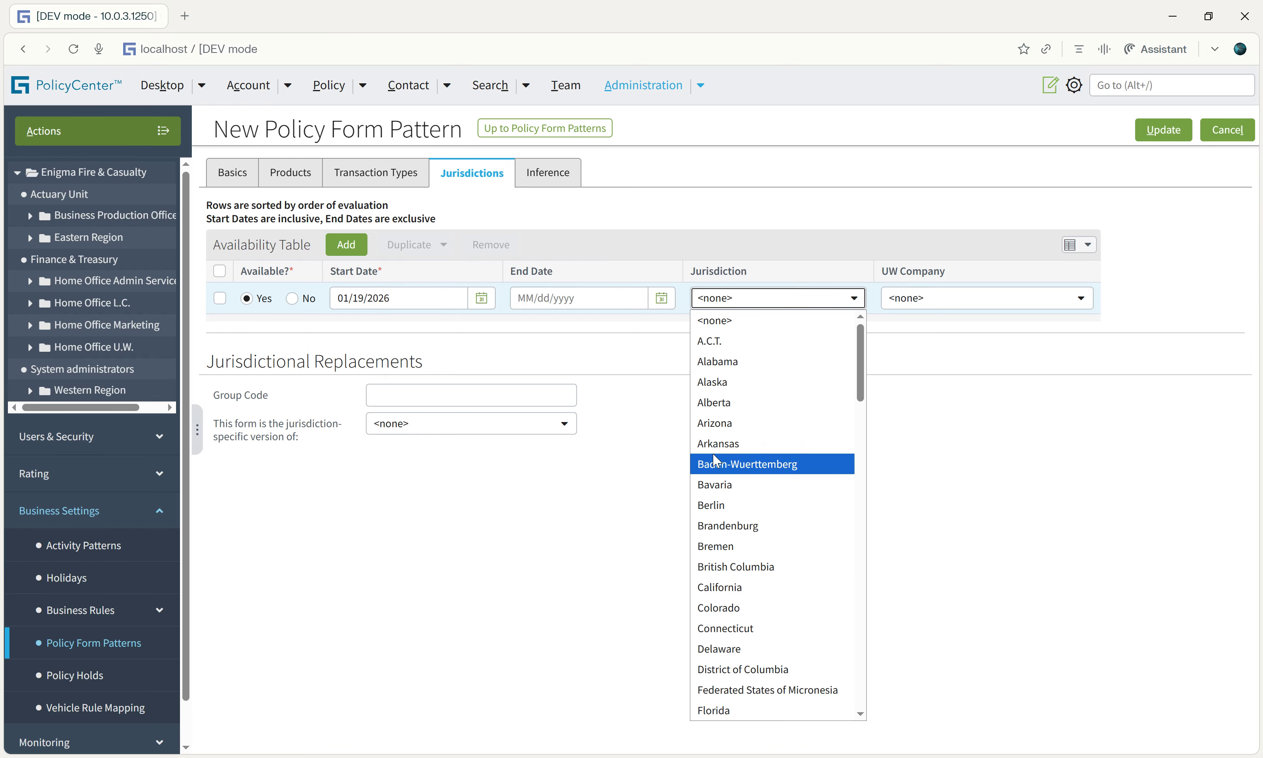
click(734, 419)
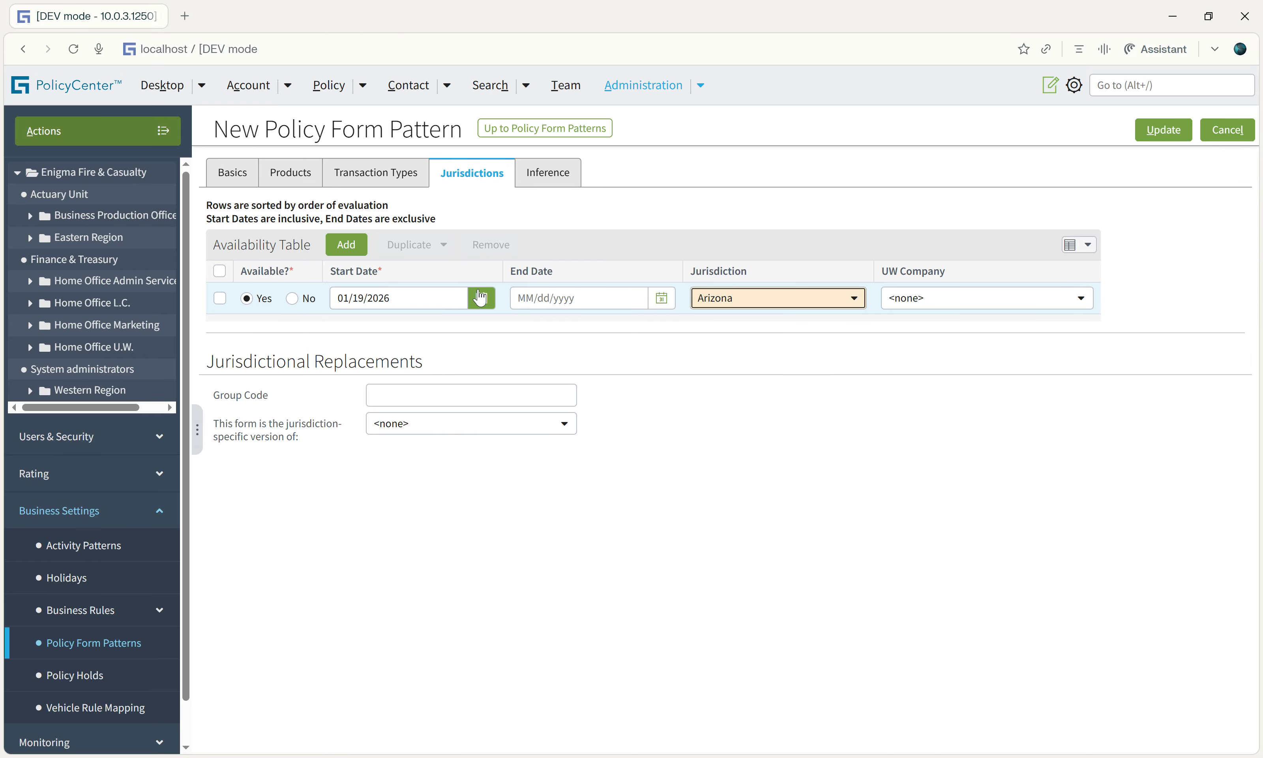
click(567, 297)
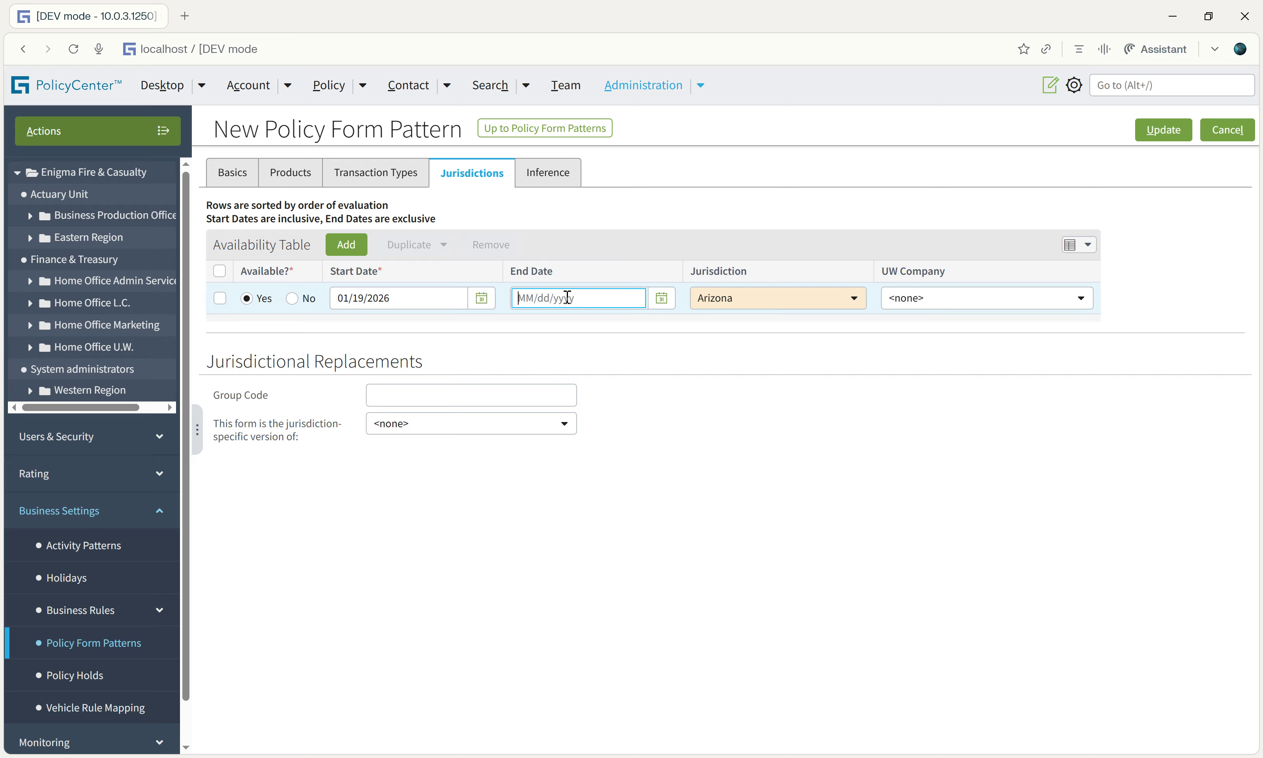
click(961, 302)
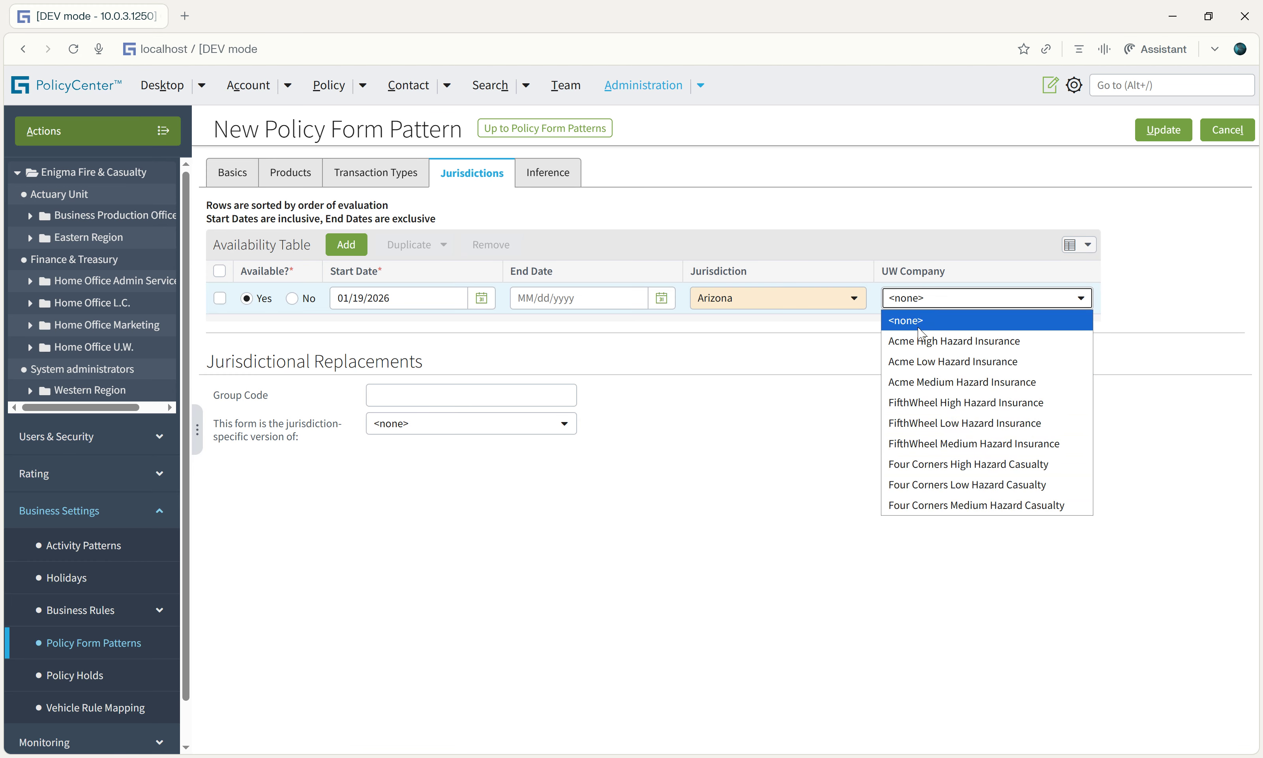
click(728, 409)
Set the availability row's jurisdiction to Alabama and review the UW Company choices
click(757, 300)
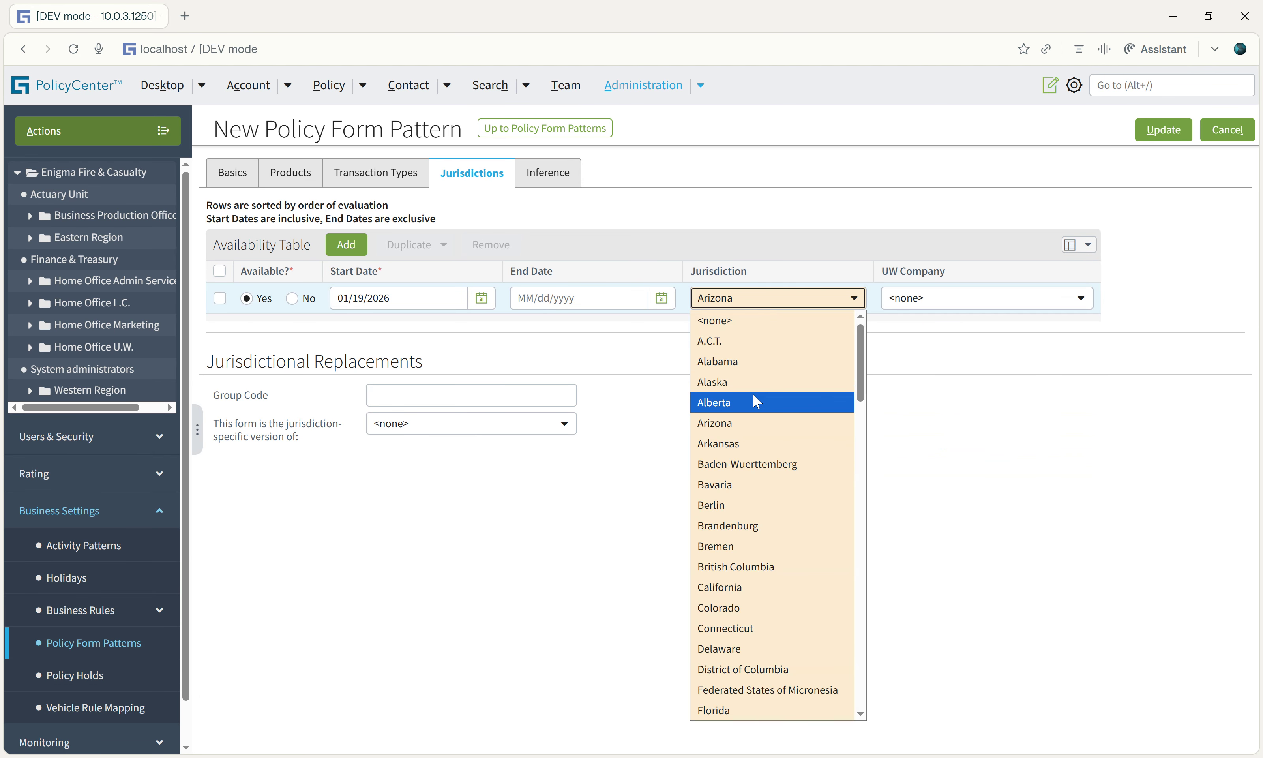
click(759, 362)
click(917, 299)
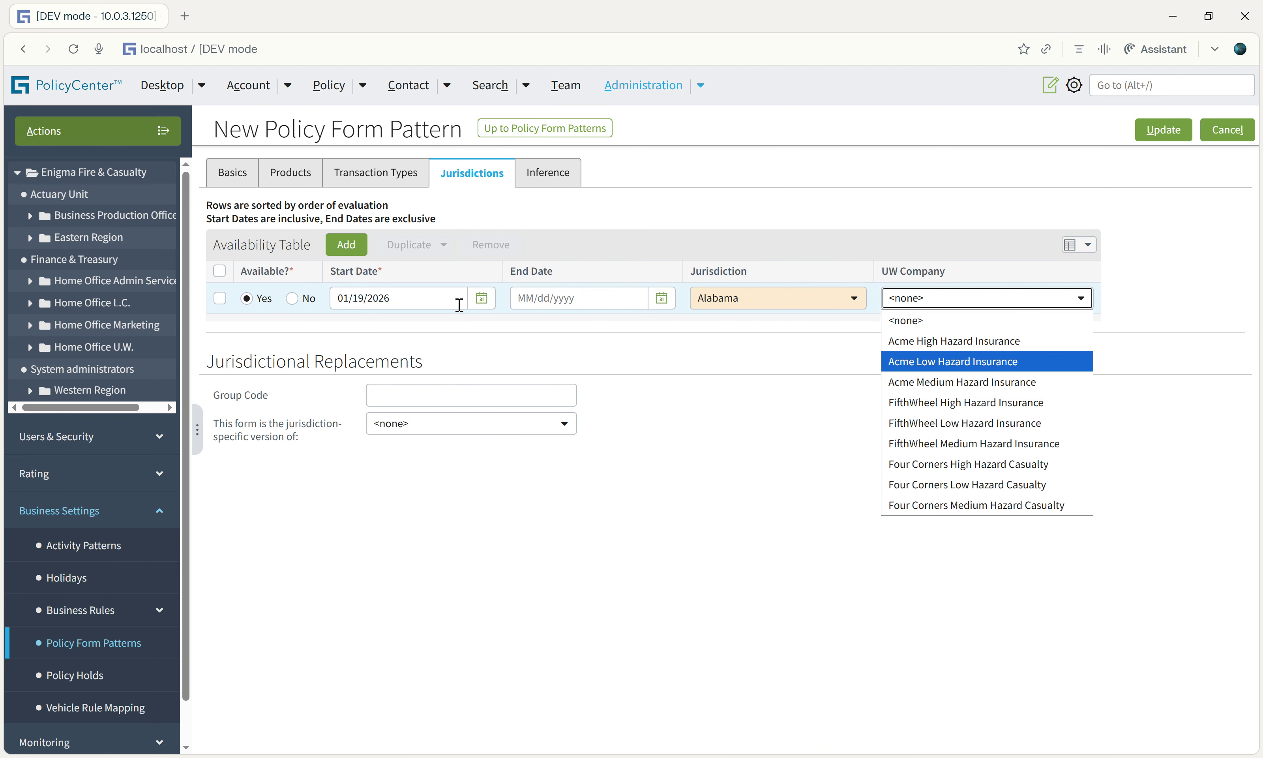
click(589, 300)
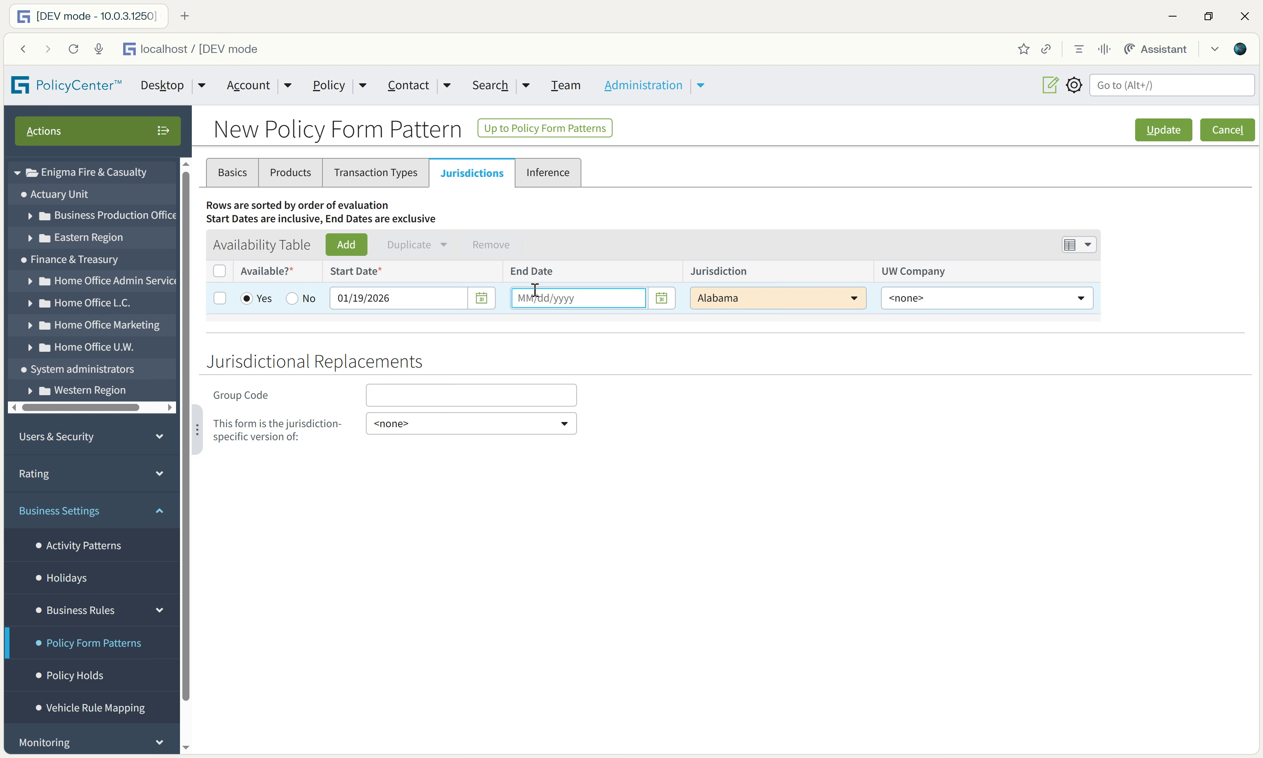
Set the form inference condition to "Selected coverage, condition, or exclusion is used"
click(561, 176)
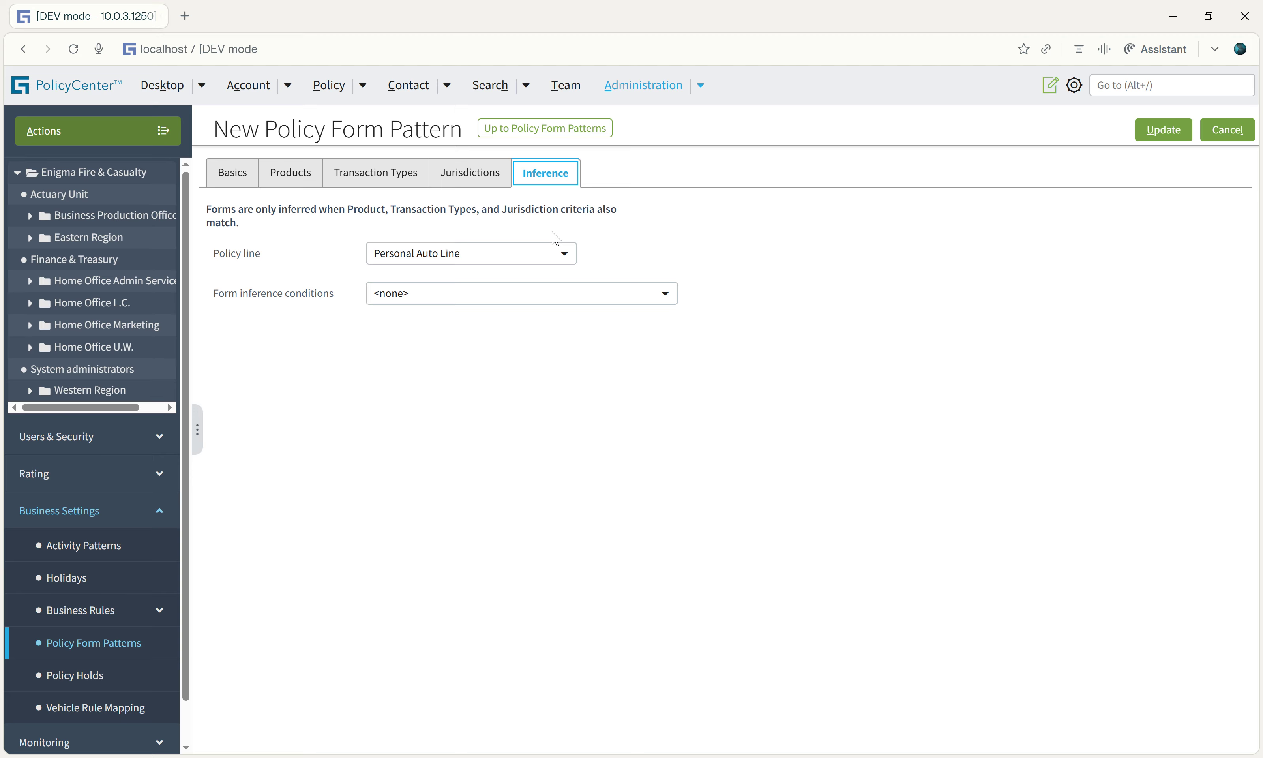
click(517, 293)
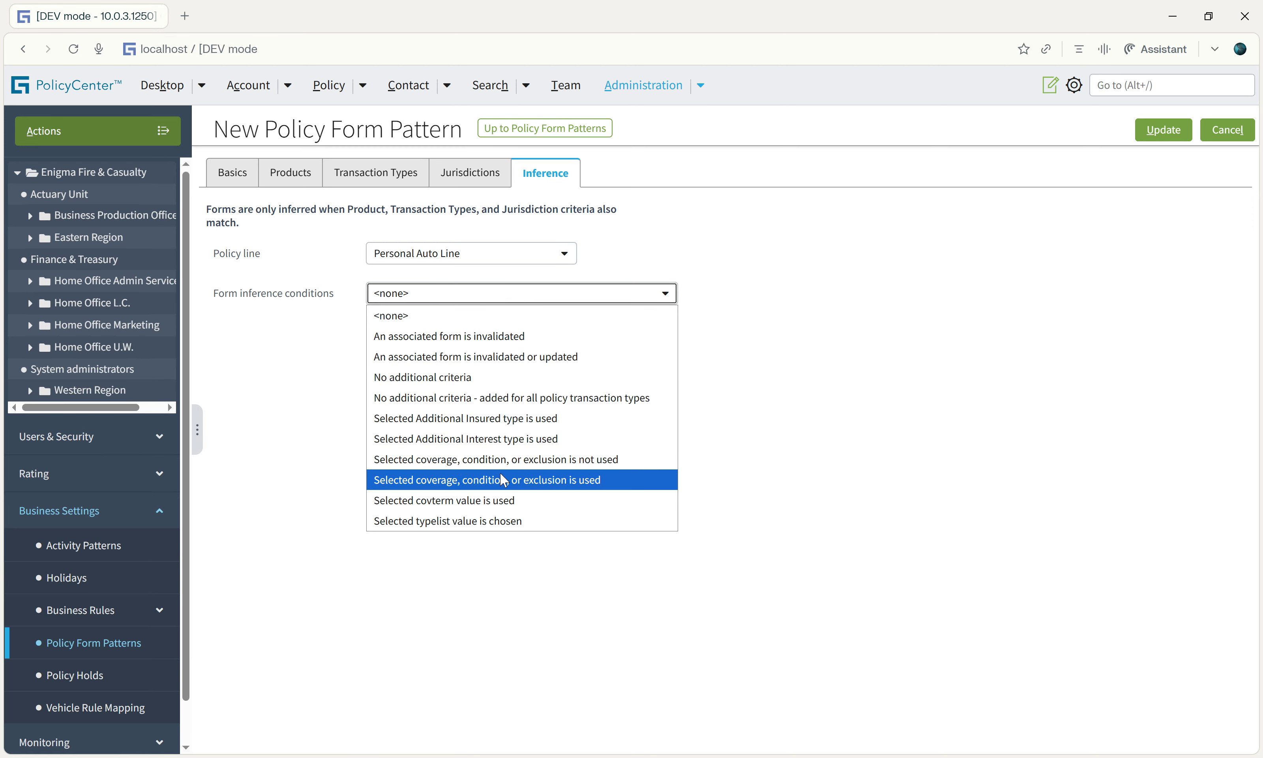
click(526, 482)
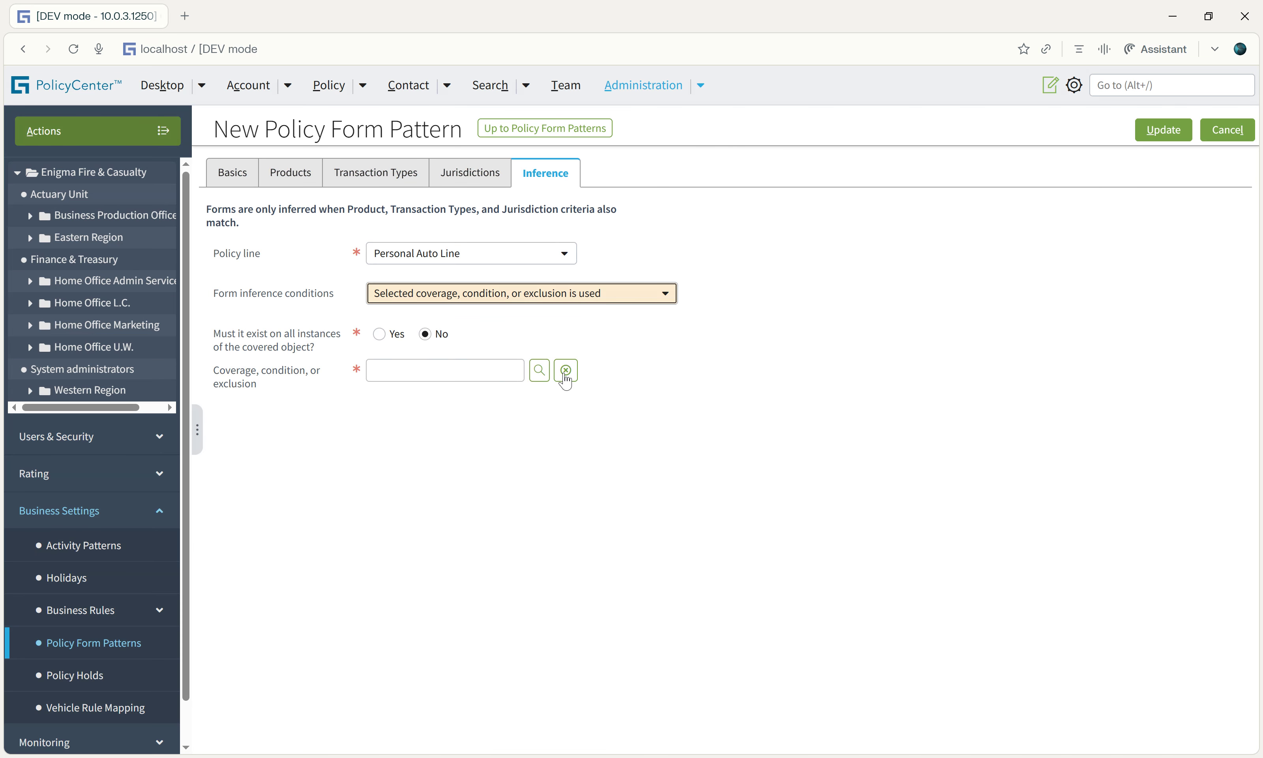
Search the coverages for the keyword "tow" to fill the inference condition's required coverage
click(540, 370)
click(483, 197)
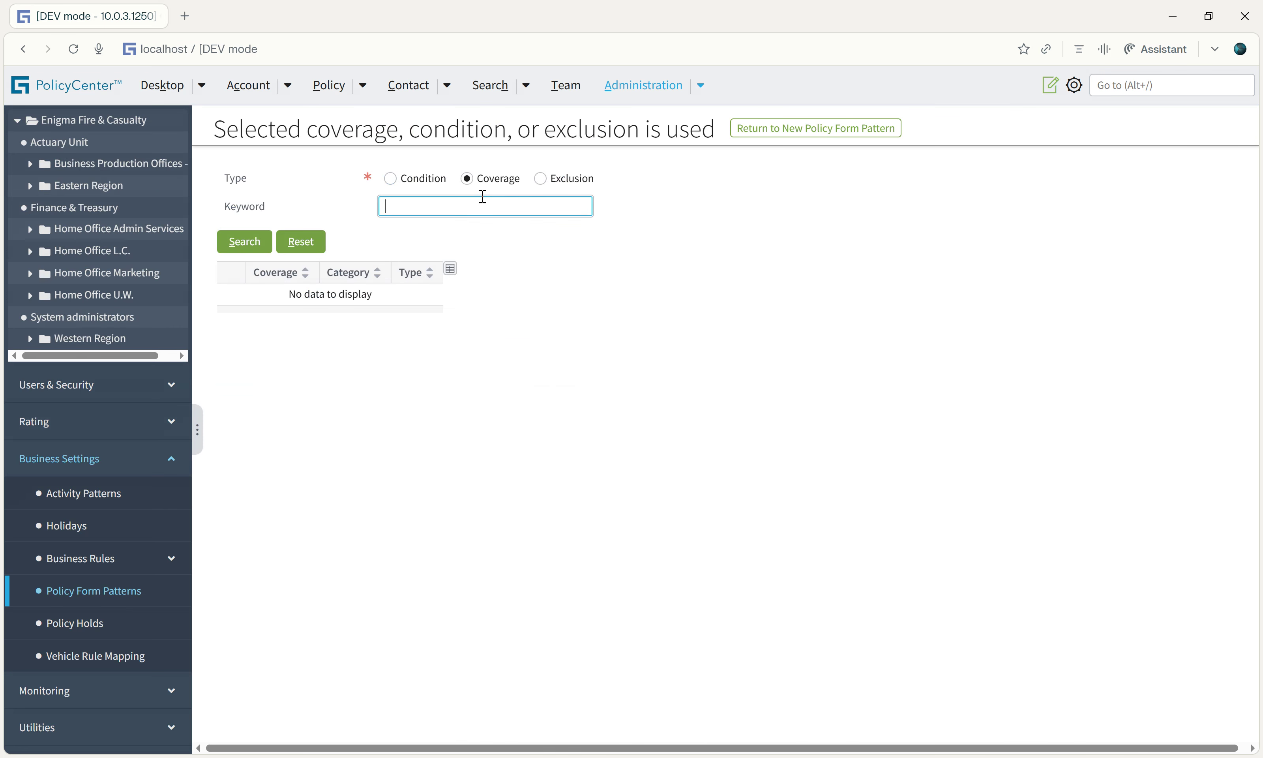
text(tow)
click(259, 245)
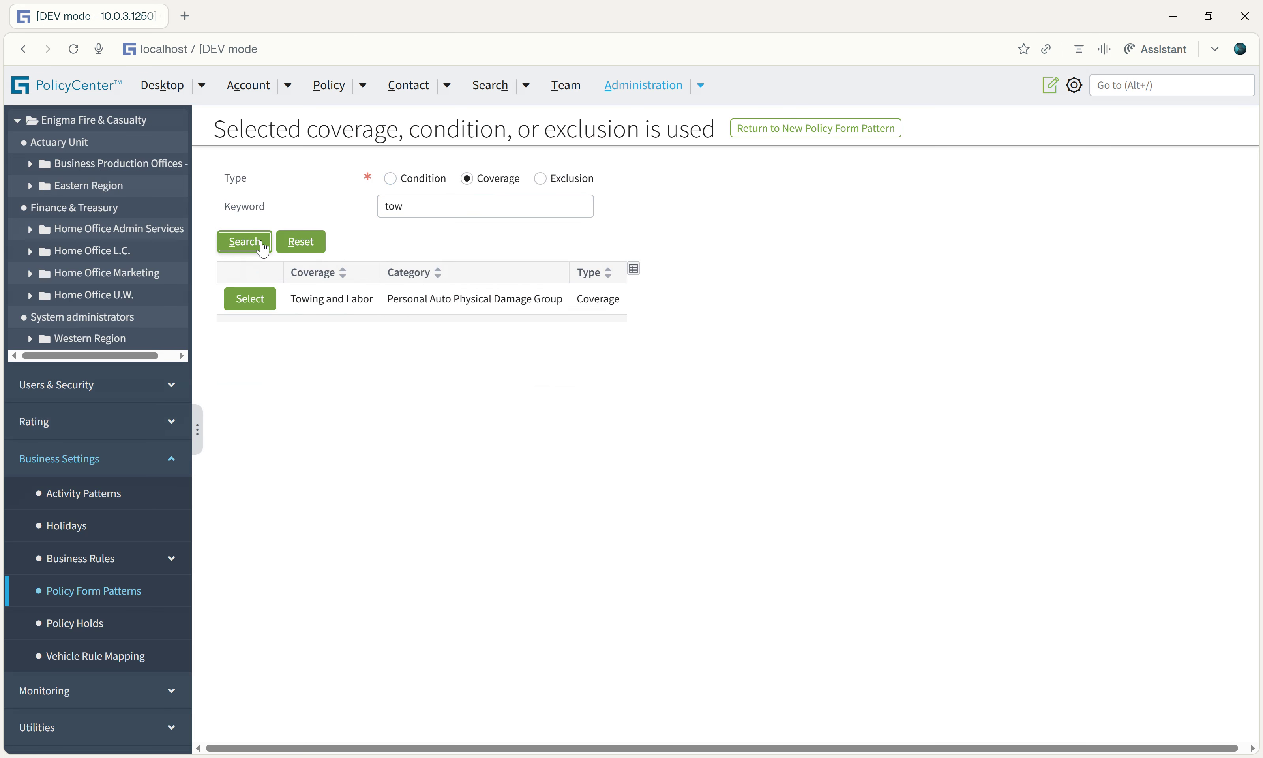
Choose Towing and Labor as the inference condition's coverage
click(250, 296)
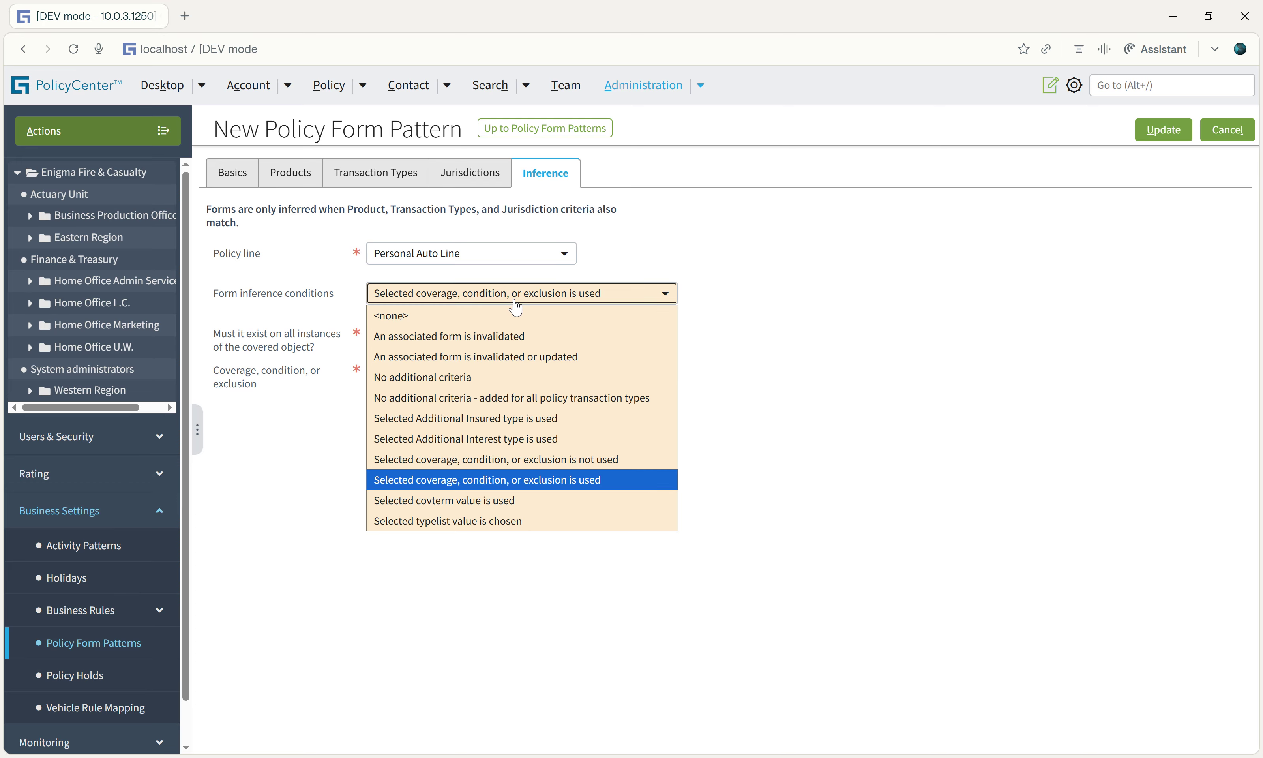
Set the form inference condition to "No additional criteria", and switch it to "No additional criteria - added for all policy transaction types"
click(527, 380)
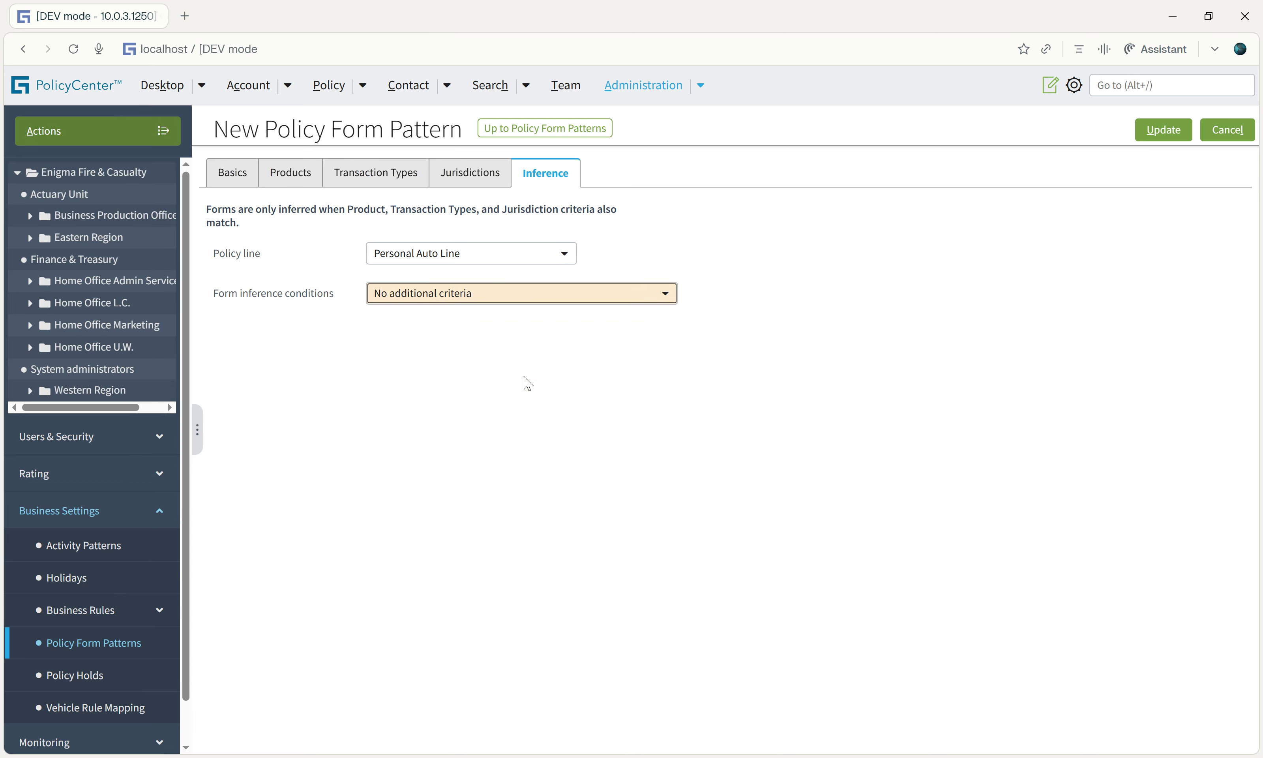
click(546, 303)
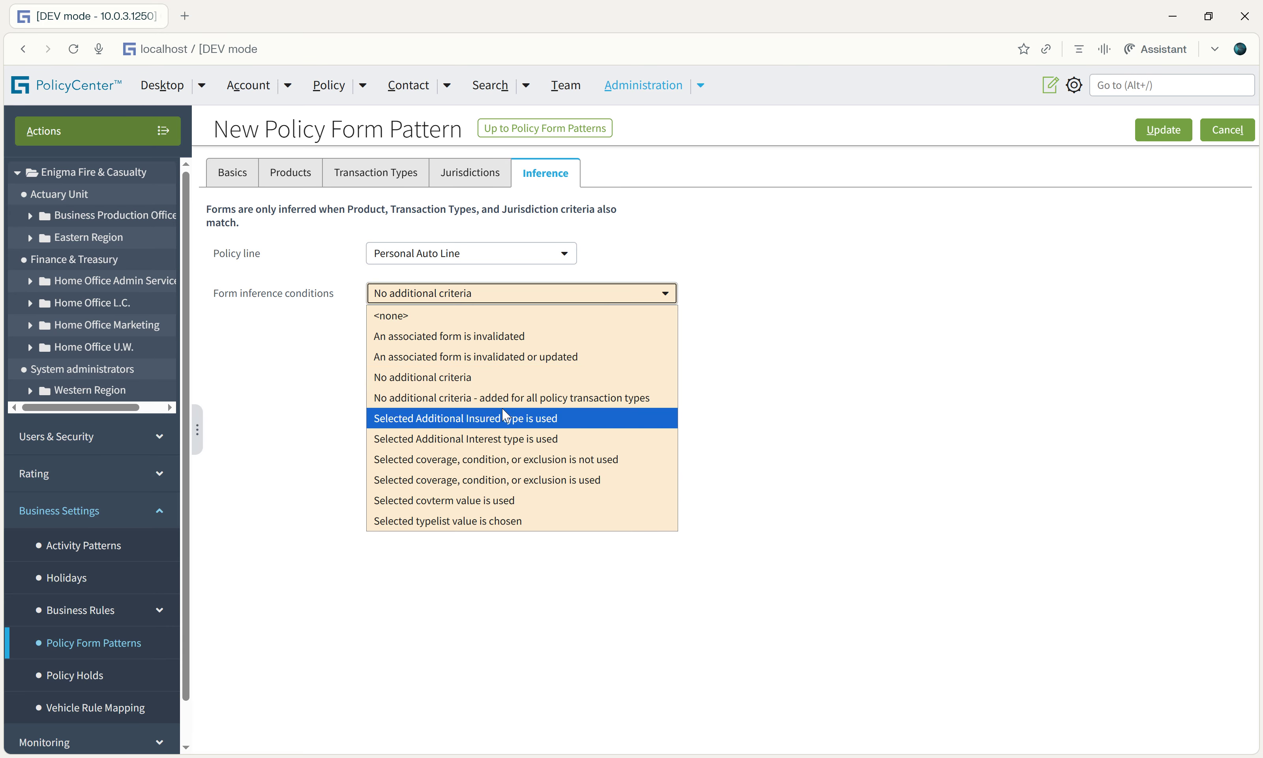
click(517, 399)
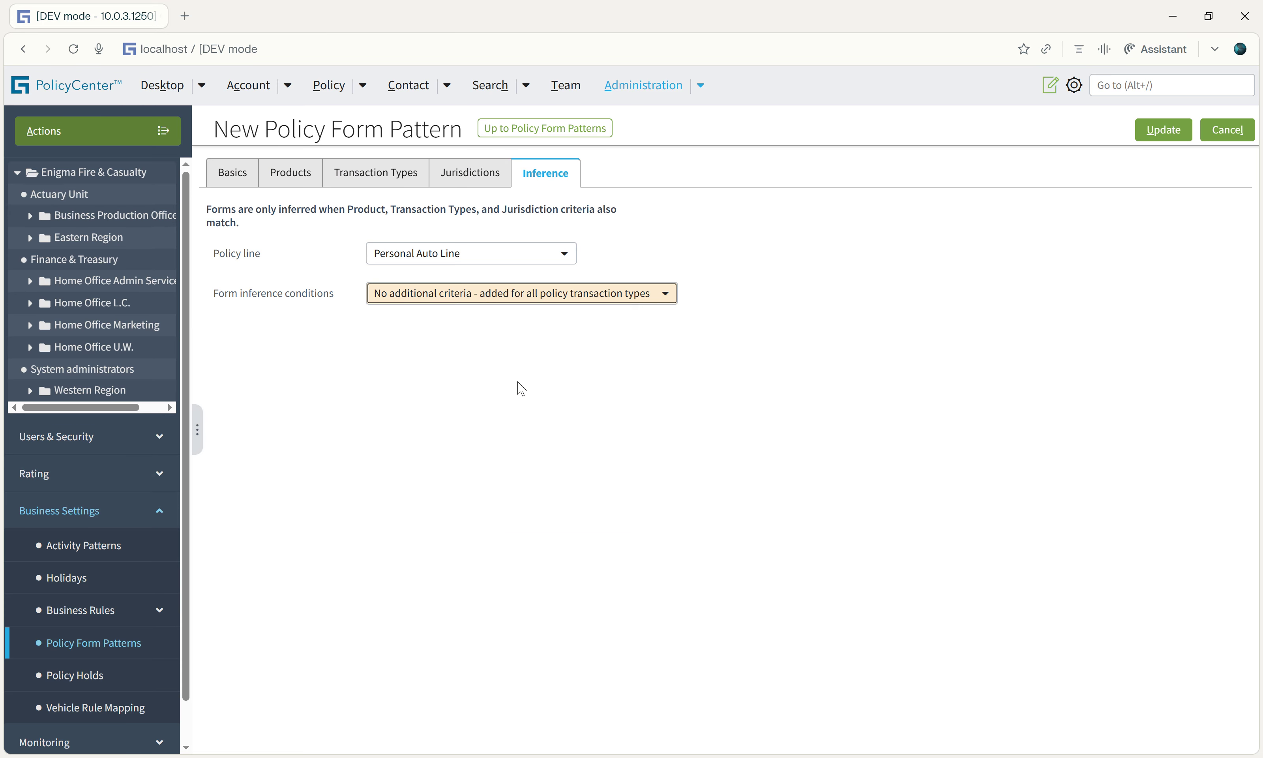
Set the inference condition to "Selected covterm value is used" and choose the Liability - Bodily Injury coverage by searching for "lia"
click(545, 306)
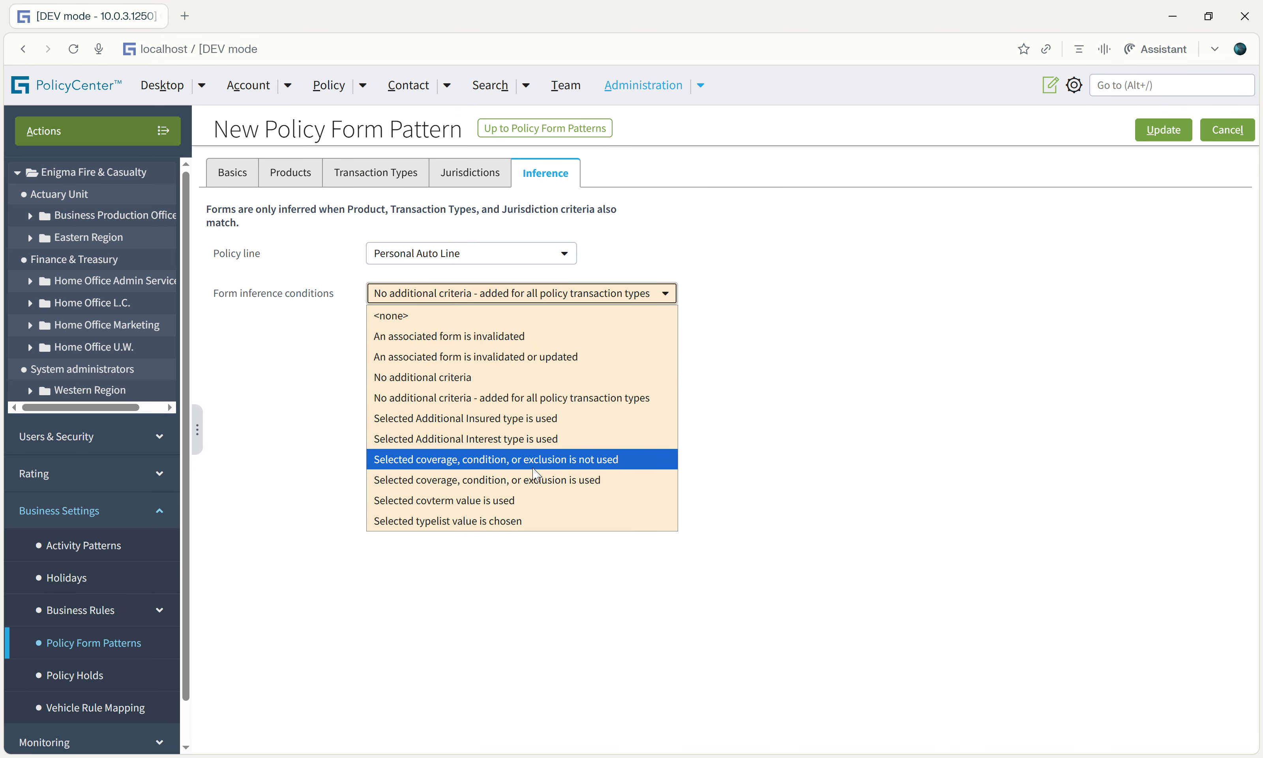
click(527, 508)
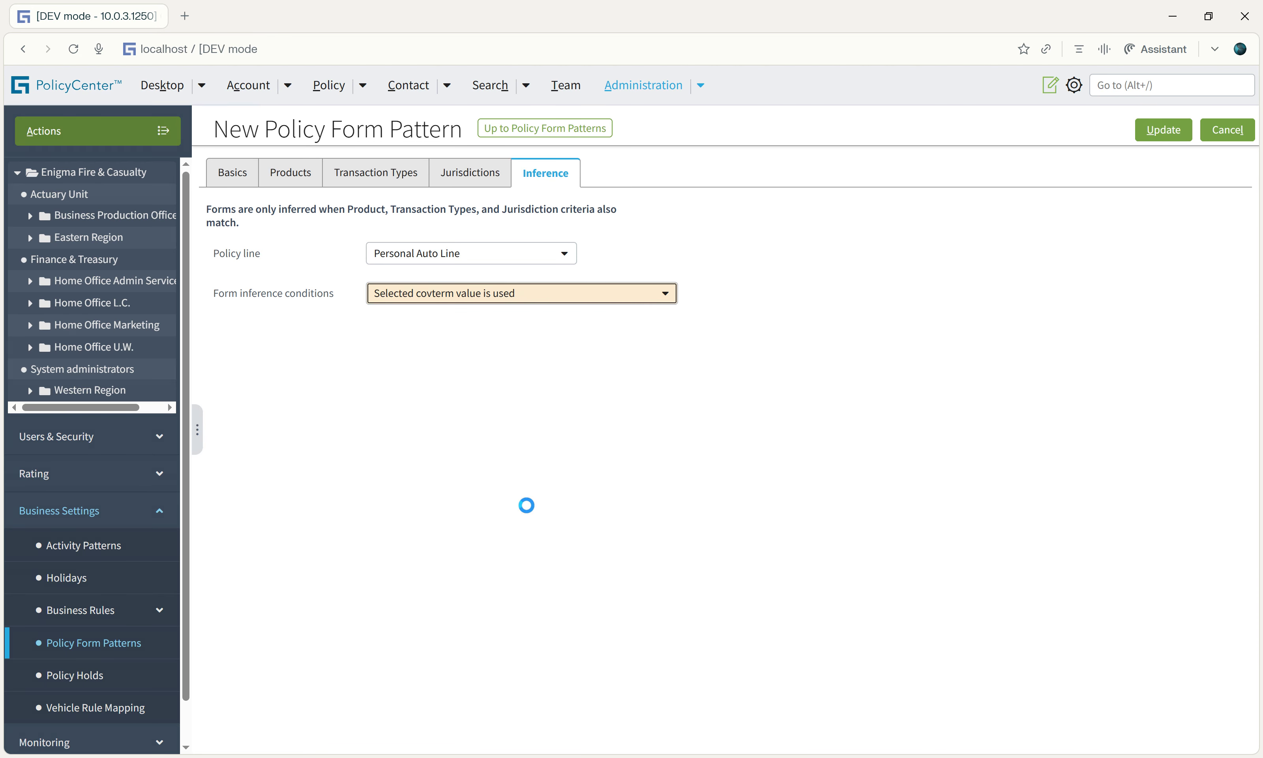
click(536, 369)
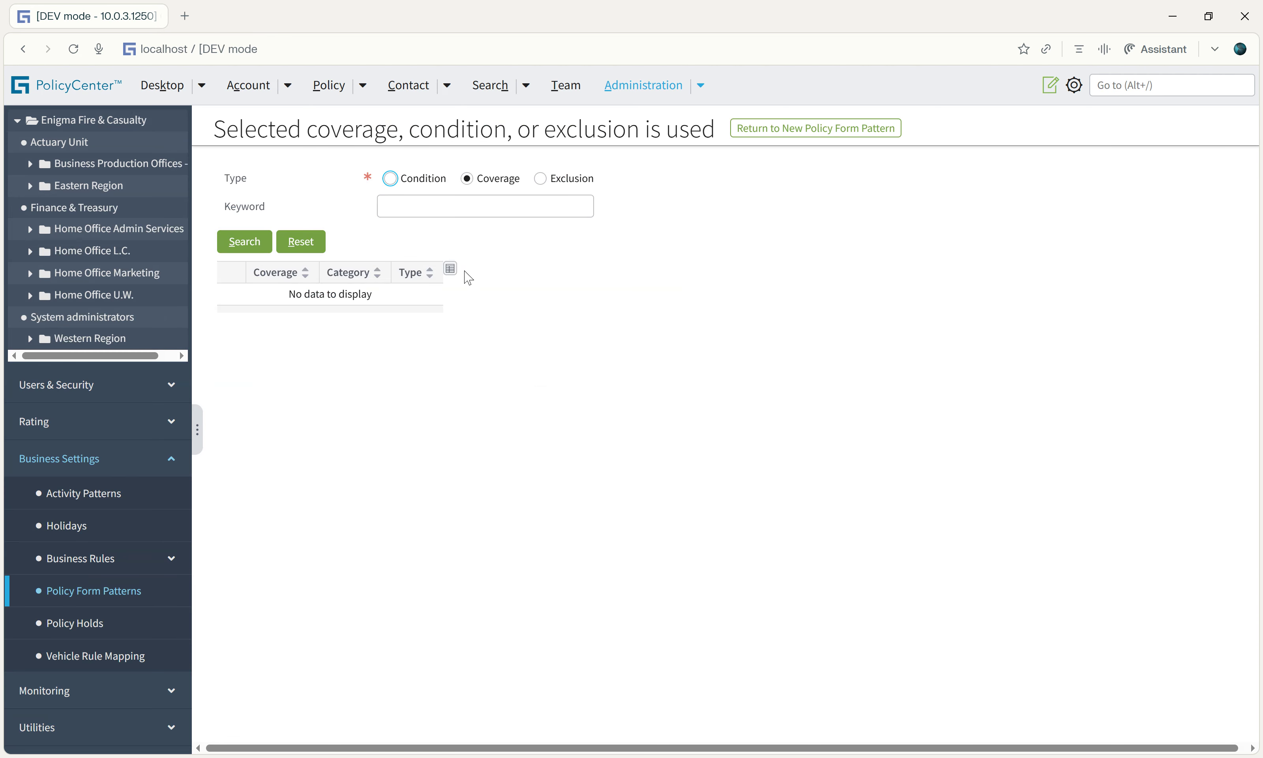
click(460, 205)
text(lia)
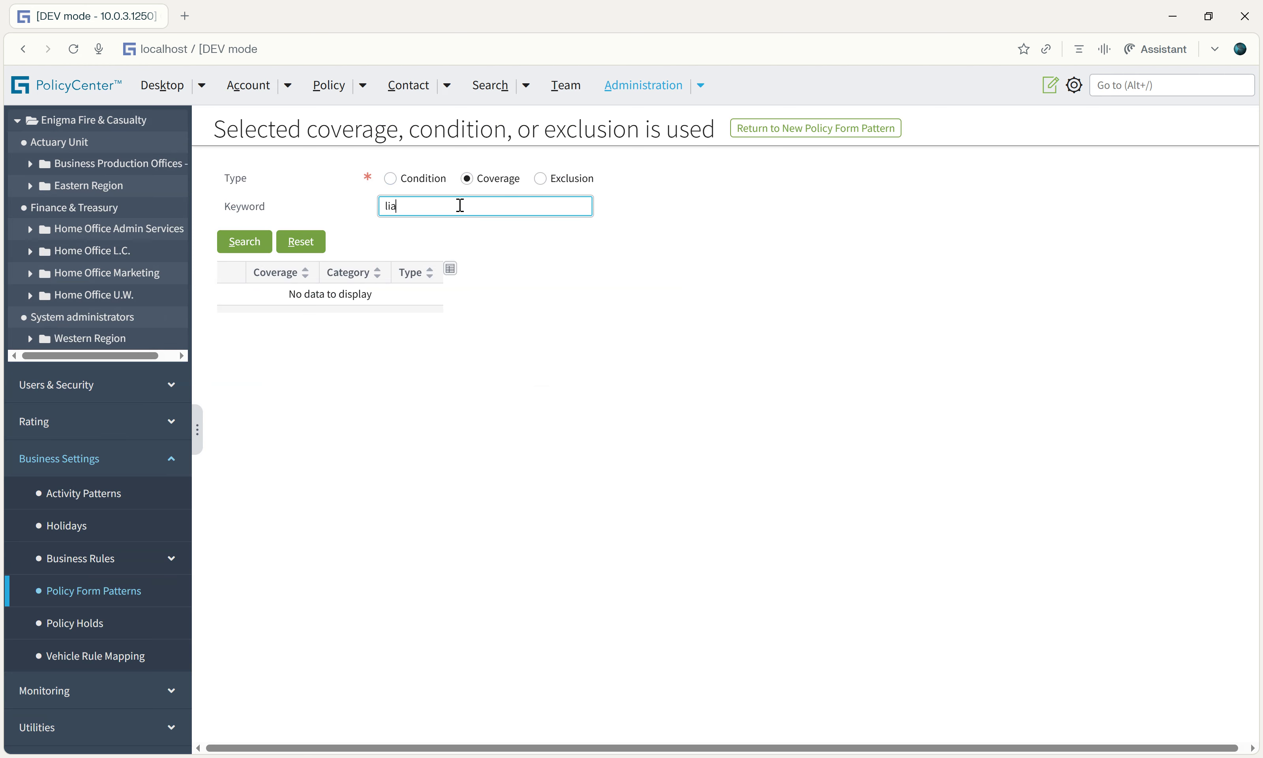
key(Return)
click(254, 302)
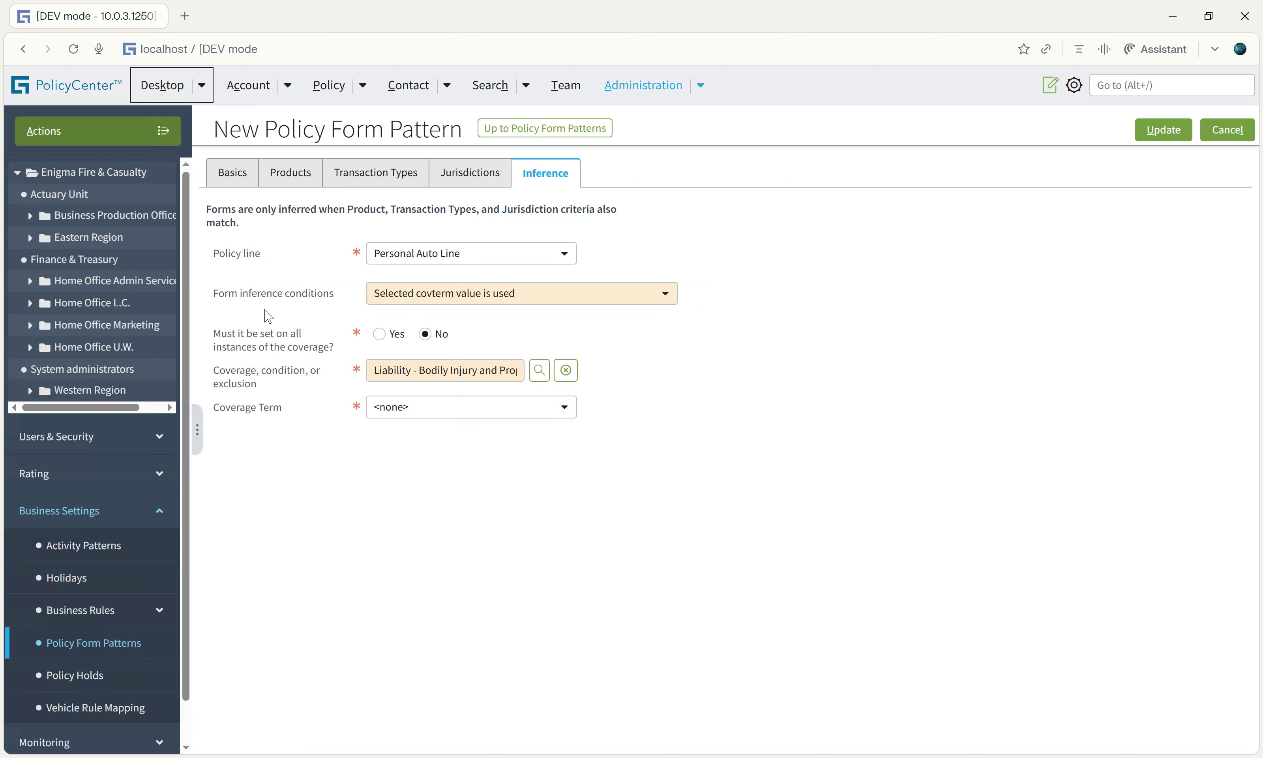
Set the coverage term to Auto Liability Package and add 0/0/5 as a coverage term option
click(518, 409)
click(493, 451)
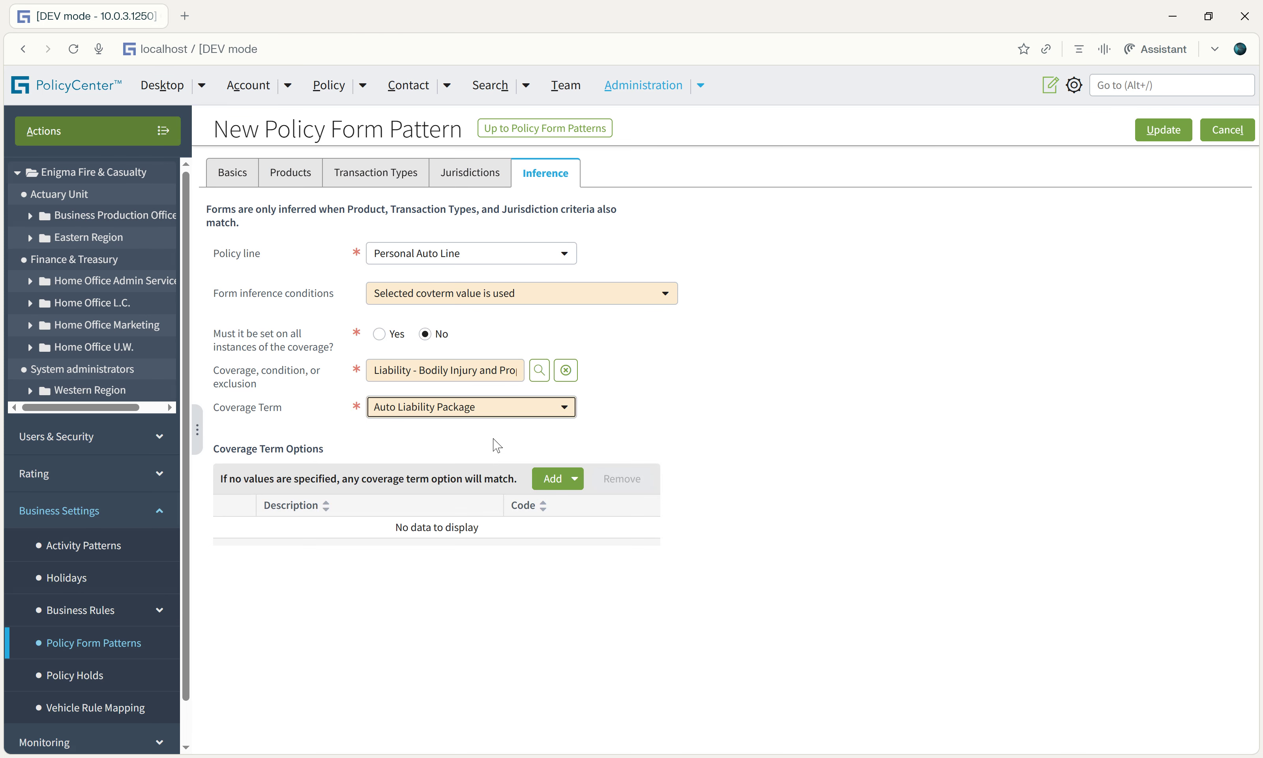
click(553, 485)
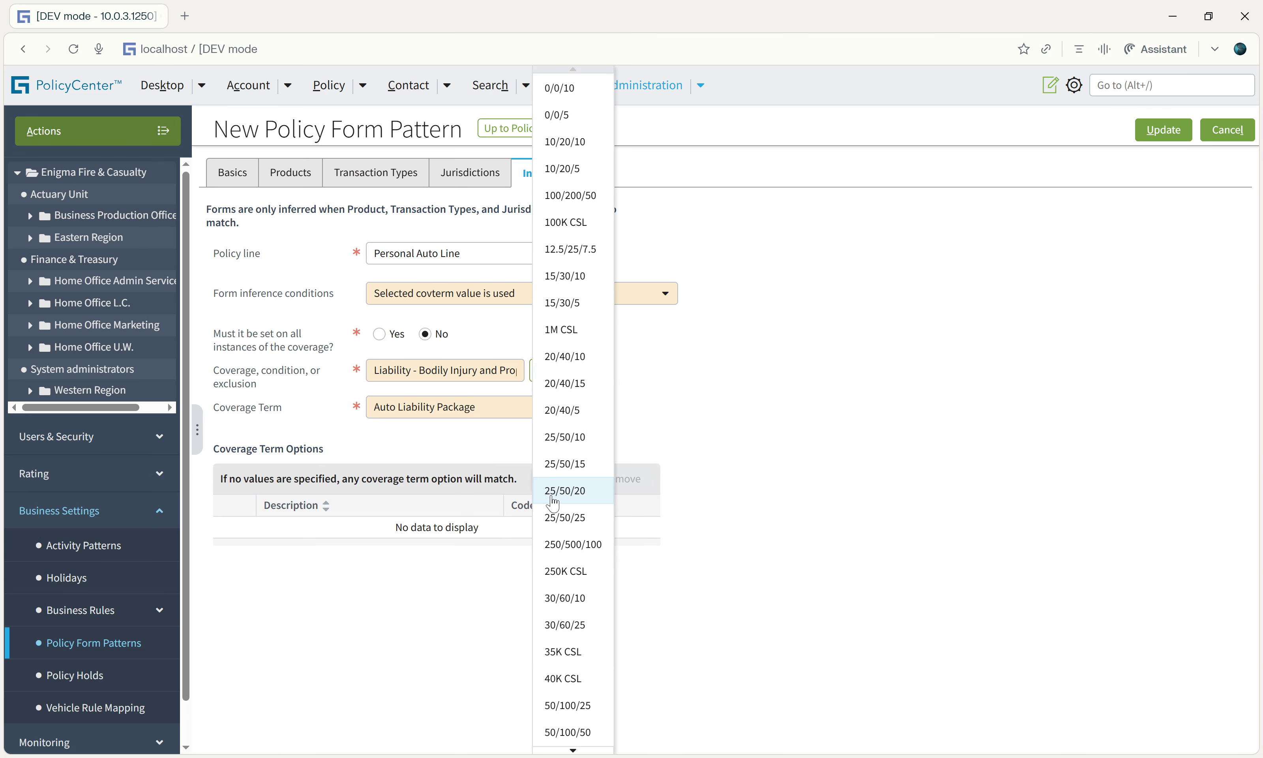
click(551, 118)
click(437, 533)
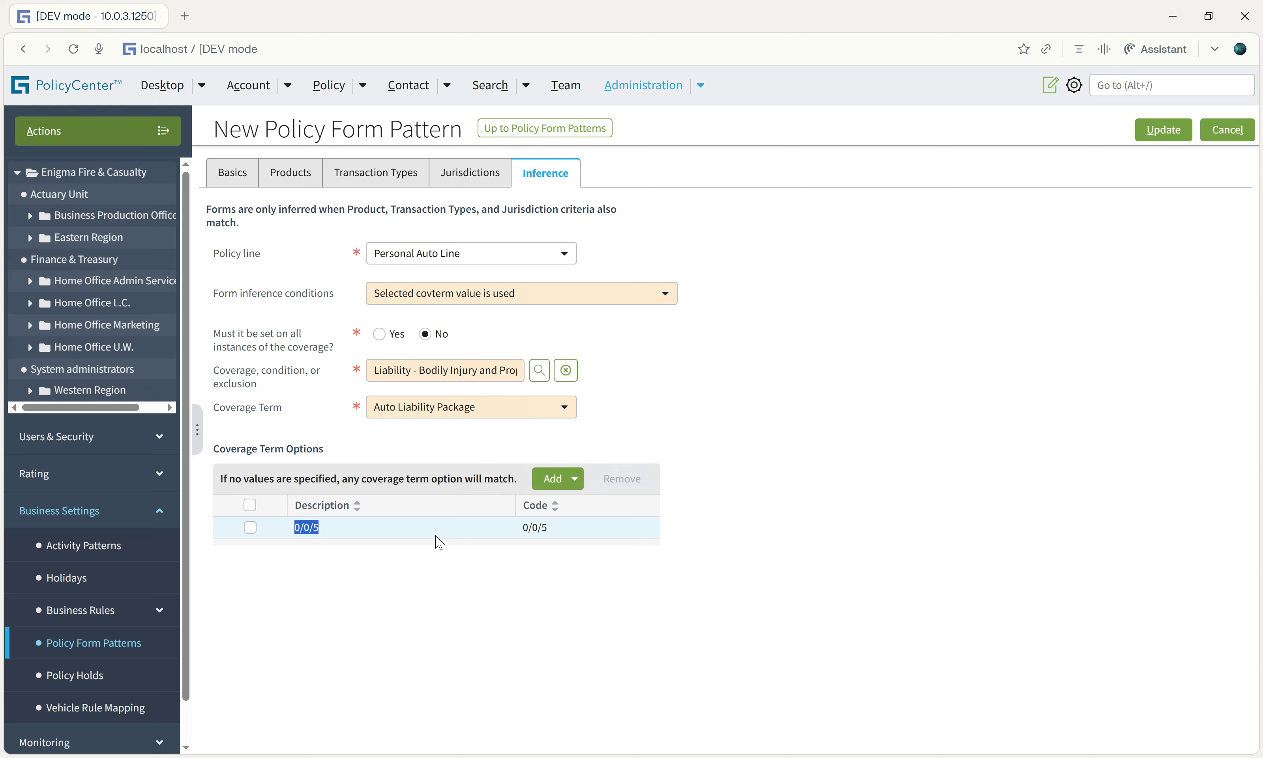
click(546, 532)
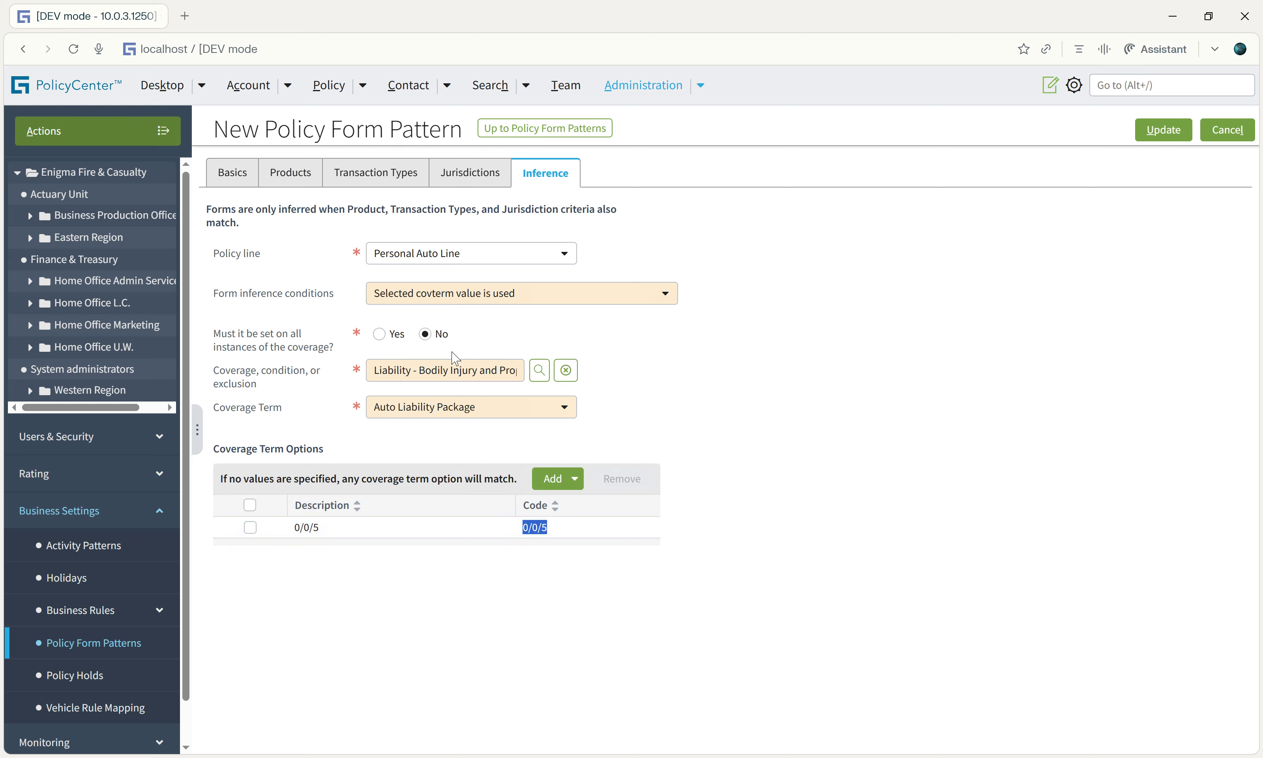
Set the inference condition to "Selected typelist value is chosen" with covered object Personal Auto, field PreferredCoverageCurrency and value CAD
click(499, 300)
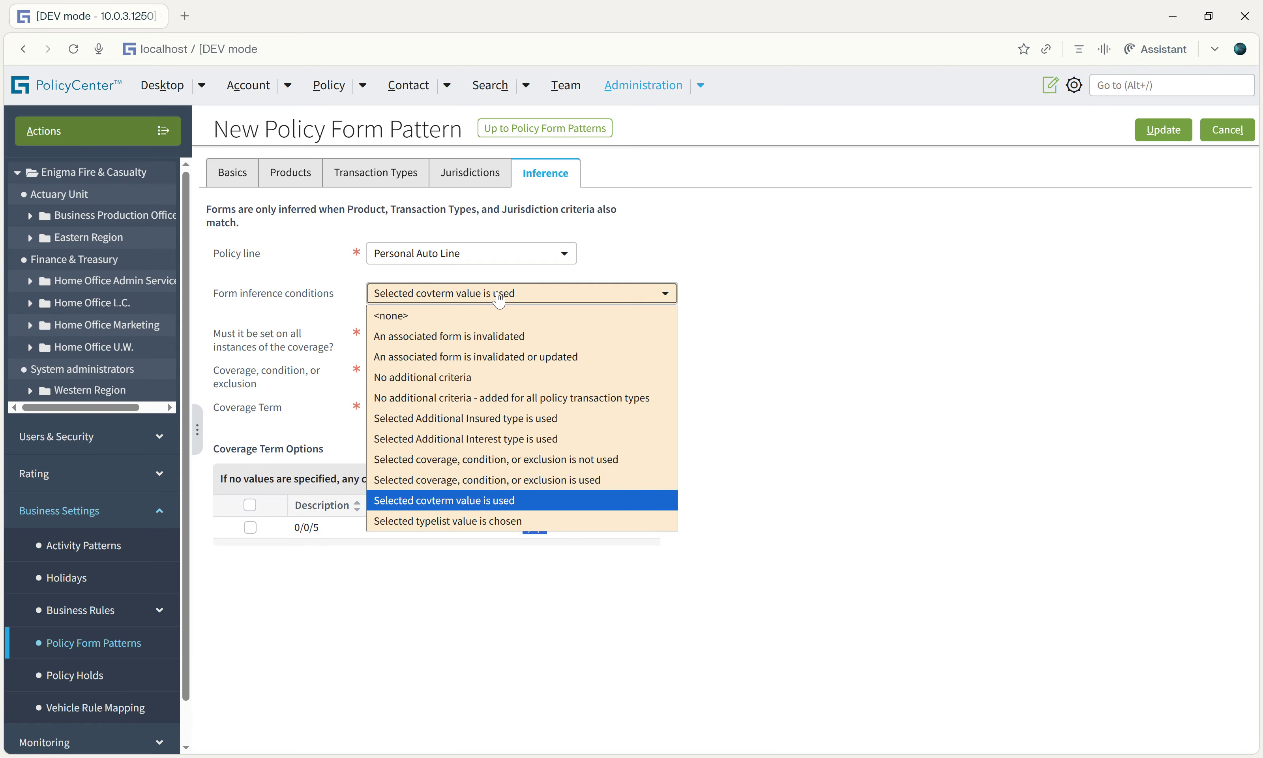
click(476, 521)
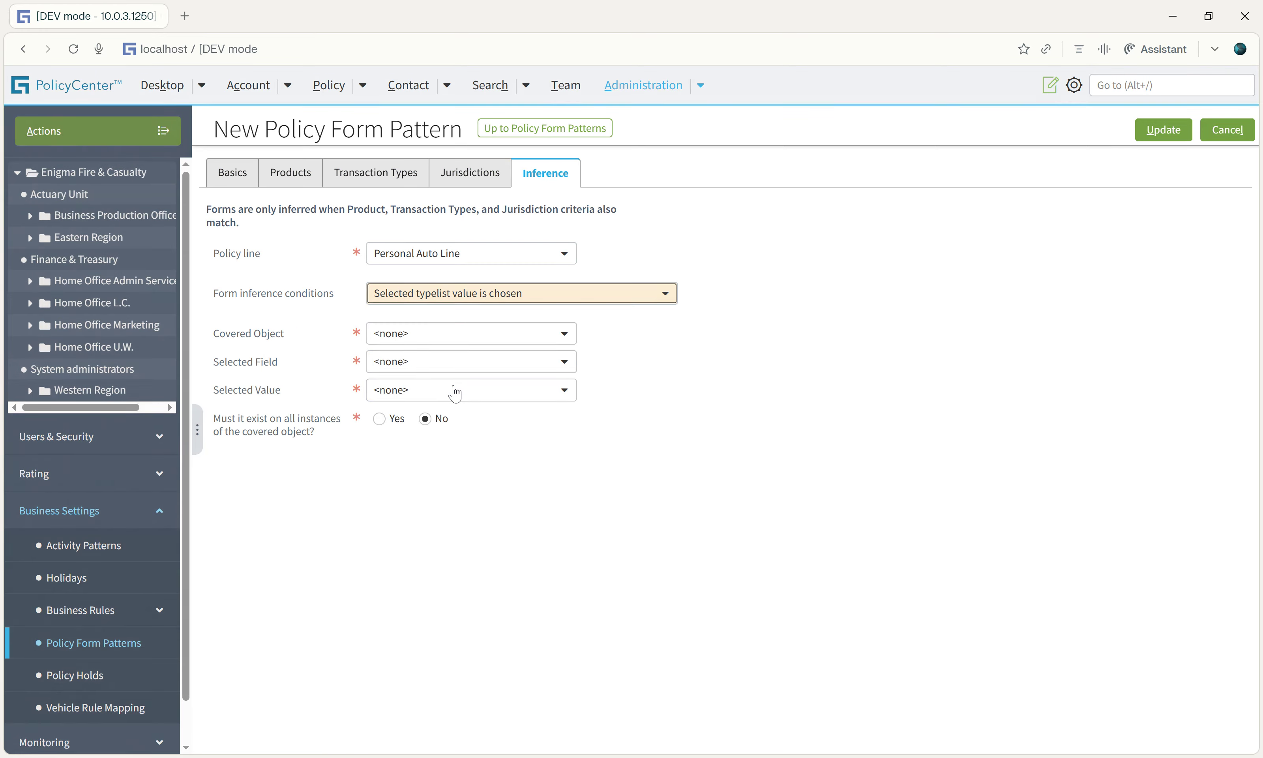
click(472, 336)
click(469, 370)
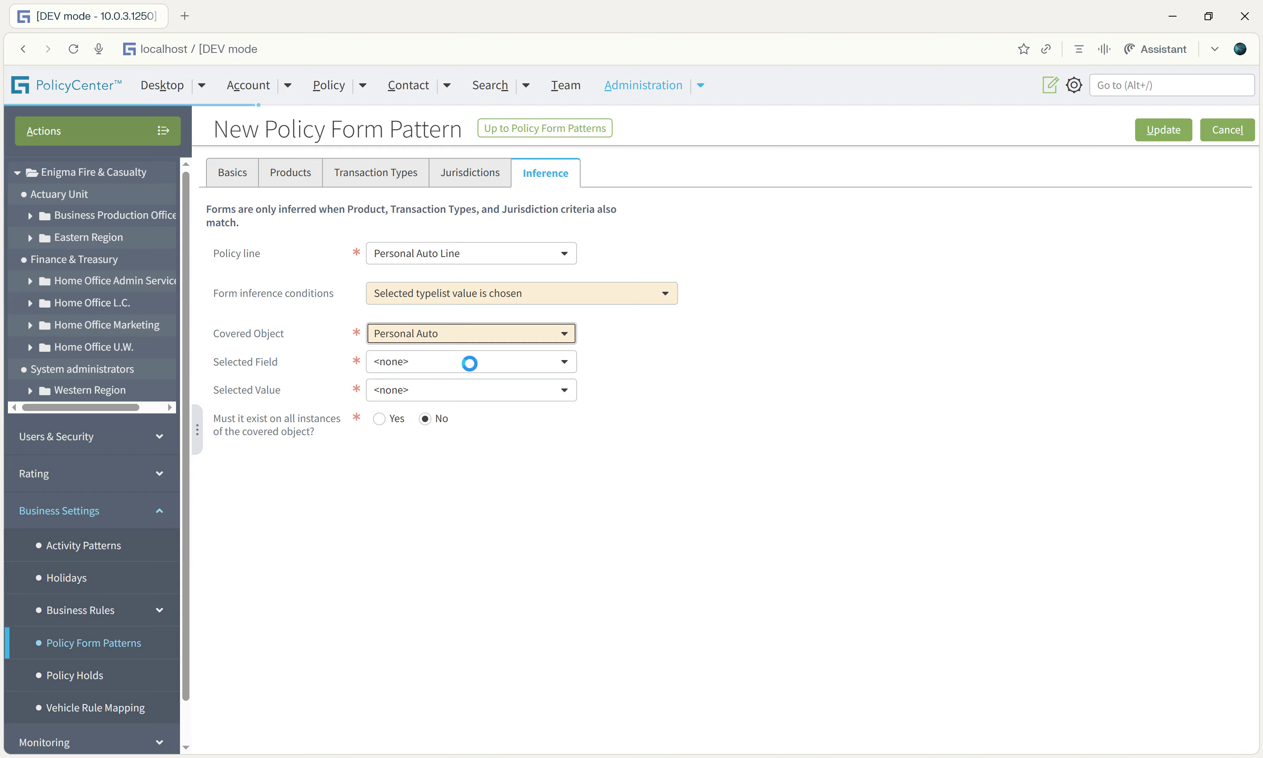
click(469, 363)
click(467, 405)
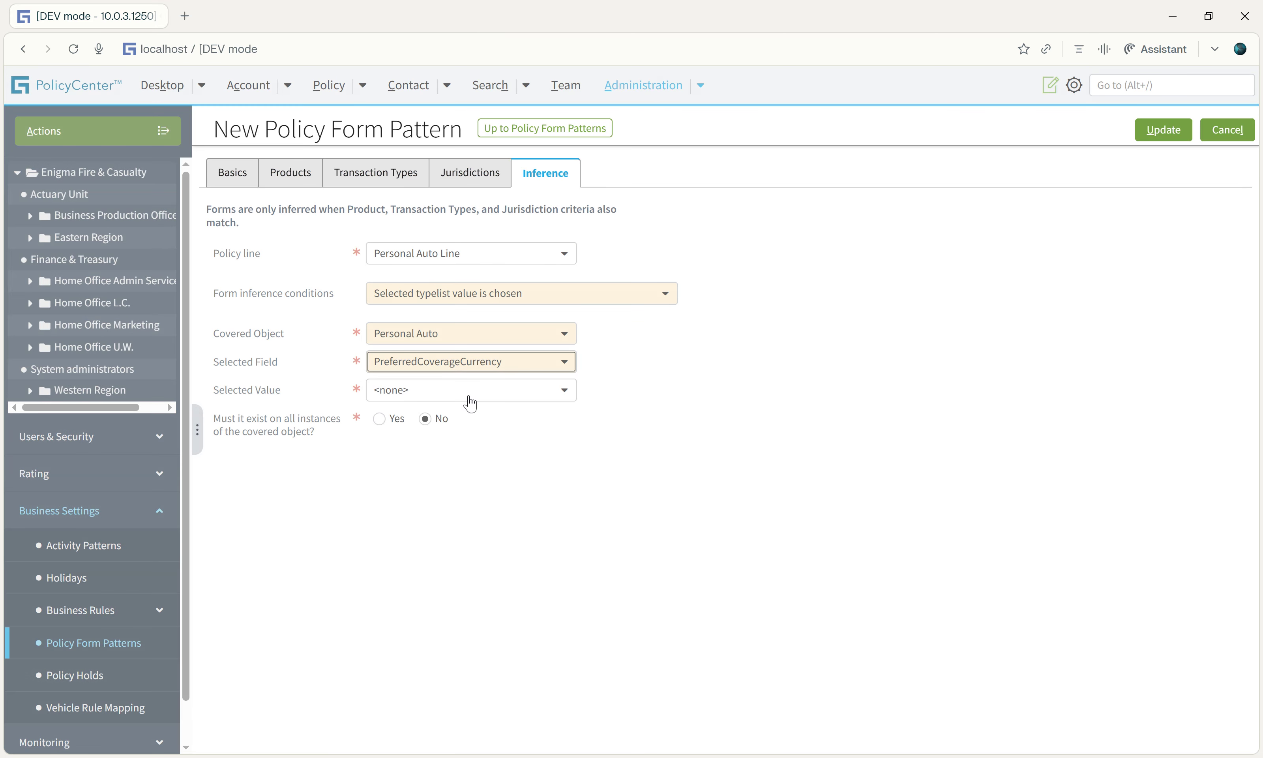
click(470, 393)
click(443, 454)
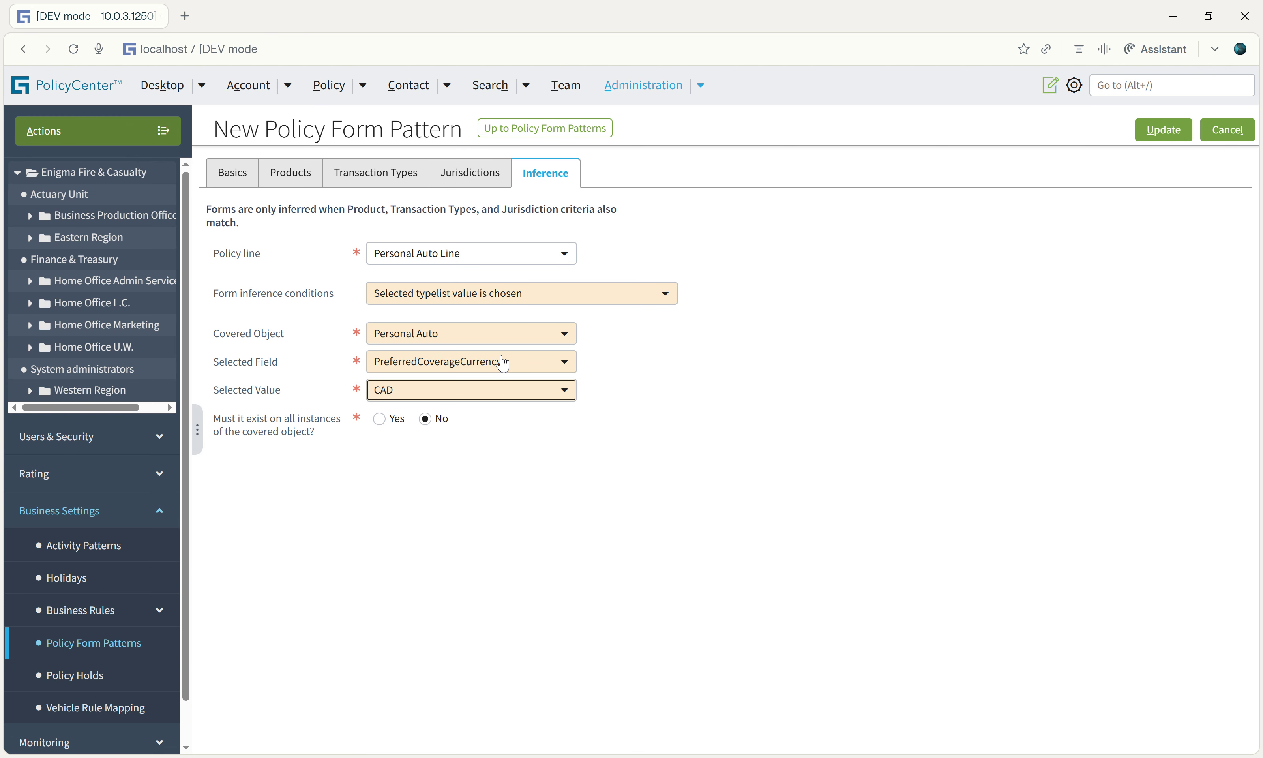
Set the inference condition to "Selected coverage, condition, or exclusion is not used" and view the pattern's transaction types
click(520, 299)
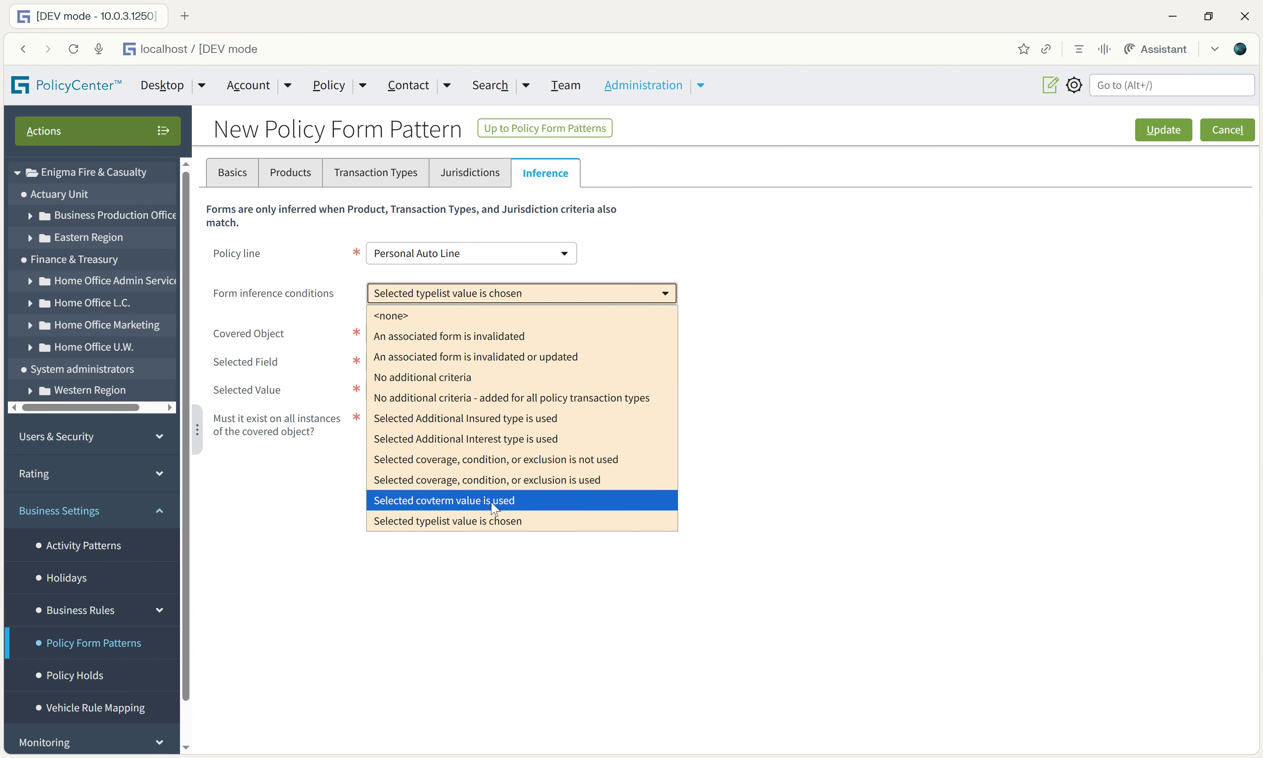
click(529, 460)
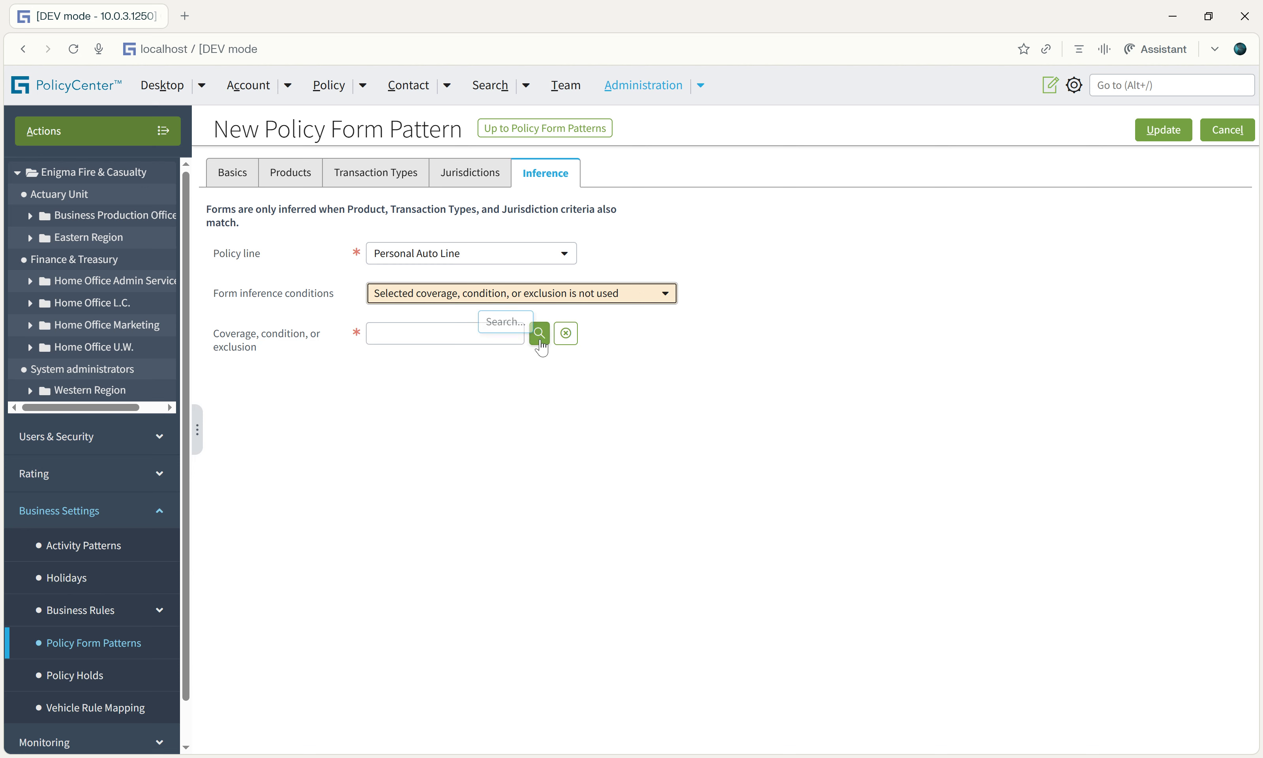
click(406, 179)
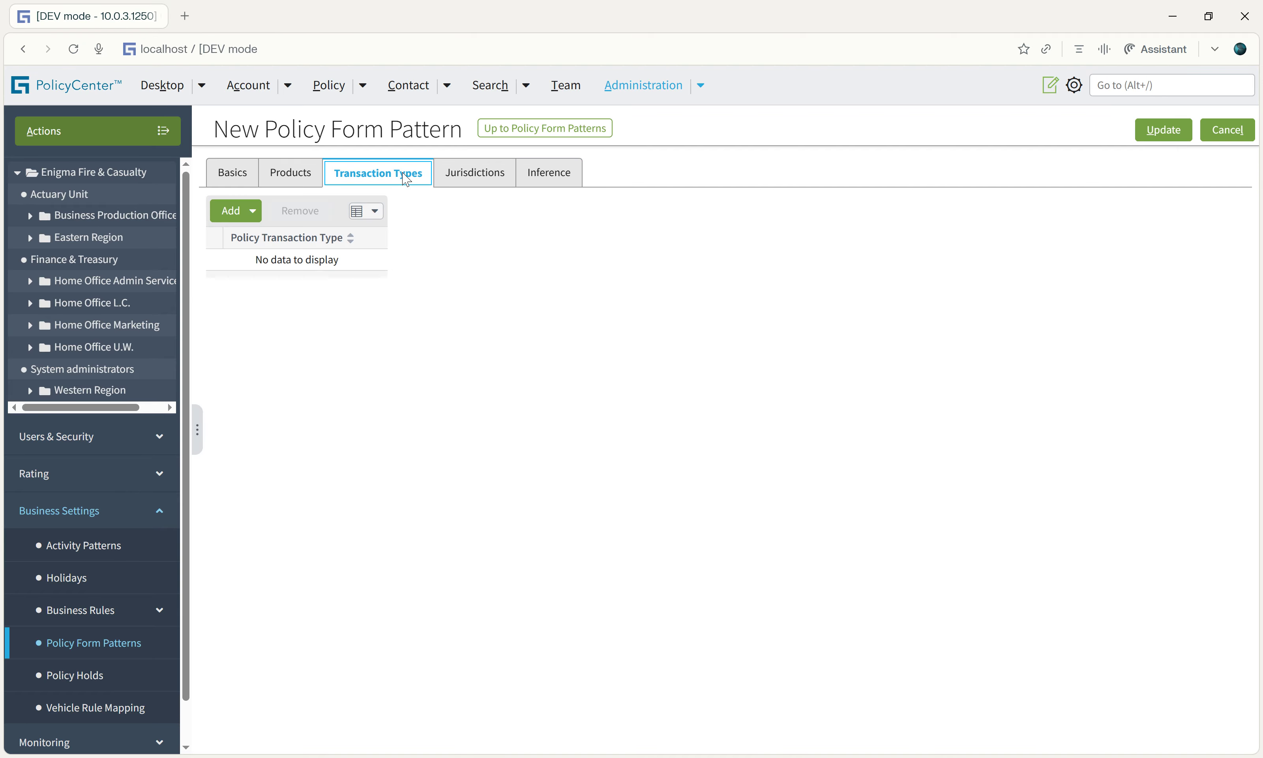